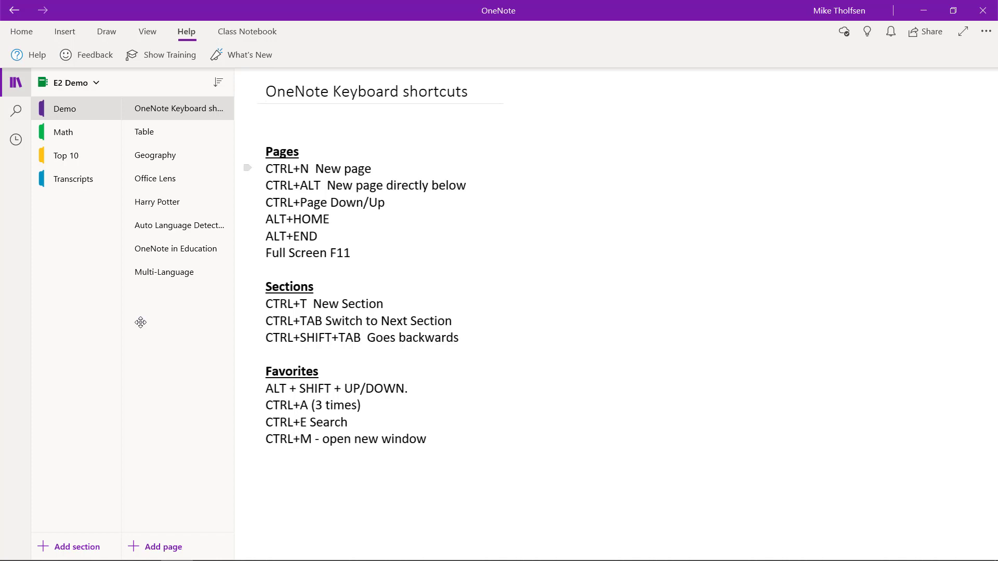
# Step: Add a page titled 'New page' at the end of the Demo section
pyautogui.hotkey('ctrl', 'n')
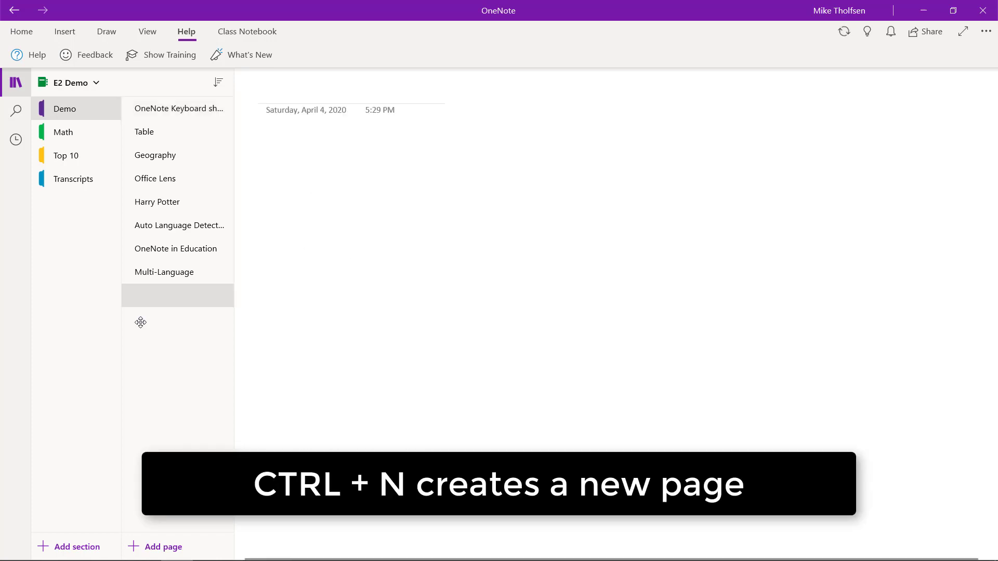
pyautogui.write('New page')
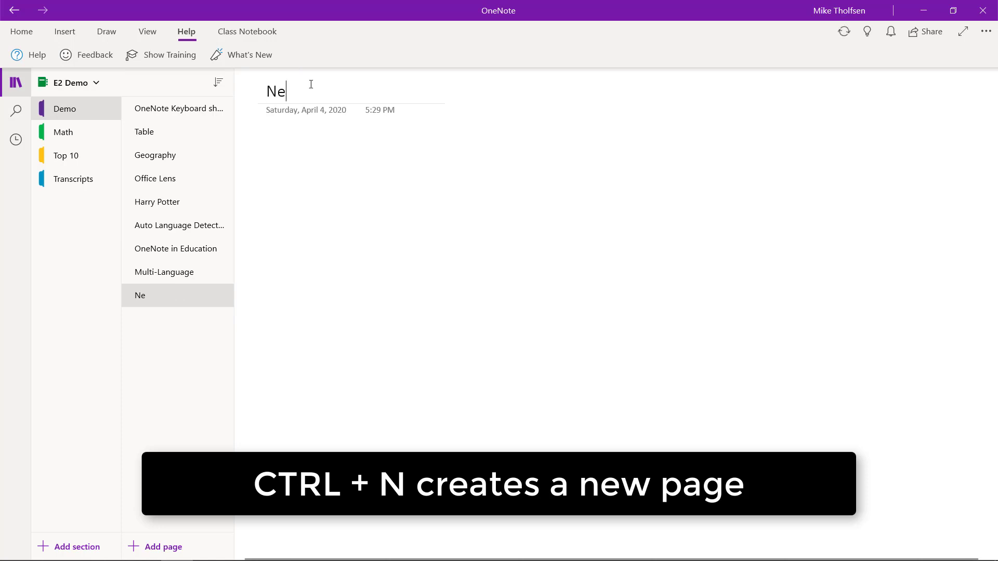
pyautogui.click(183, 114)
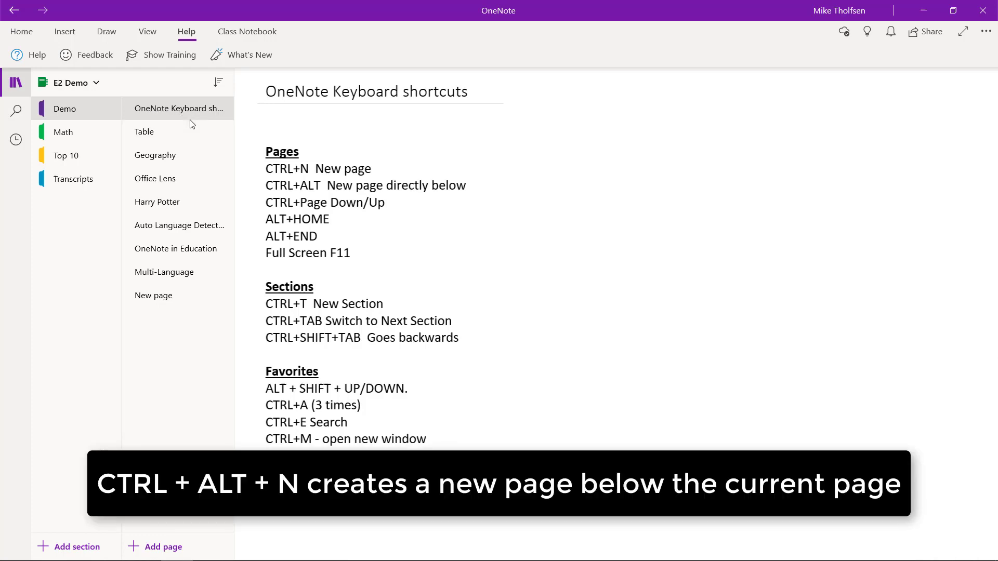
# Step: Insert a page titled 'Right below' directly under the OneNote Keyboard shortcuts page
pyautogui.hotkey('ctrl', 'alt', 'n')
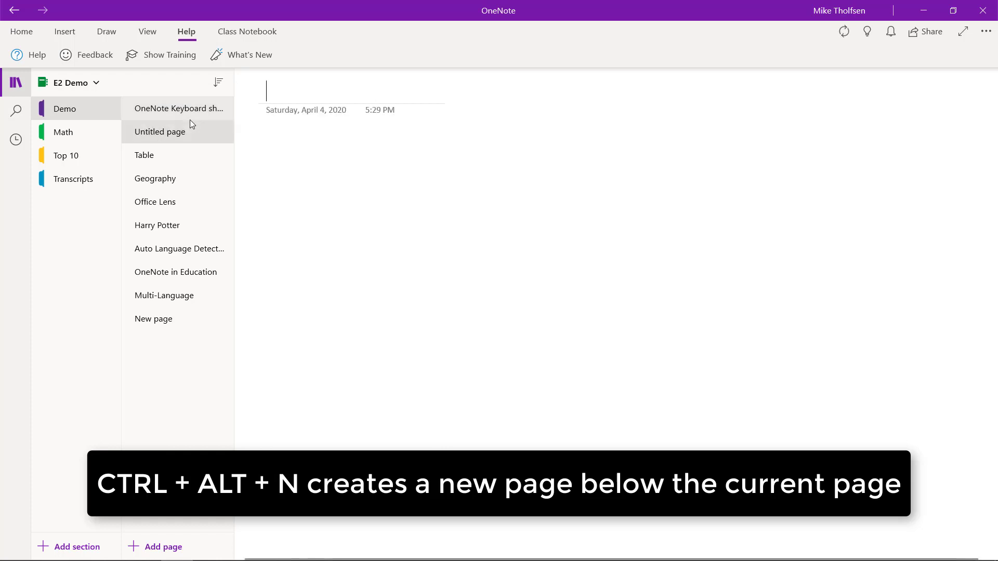
pyautogui.write('Right below')
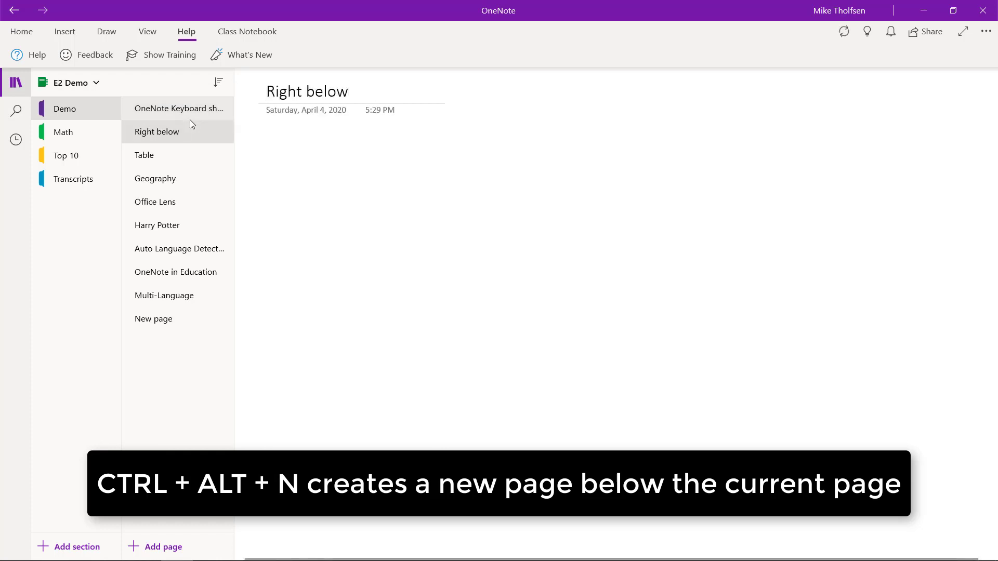
pyautogui.click(166, 112)
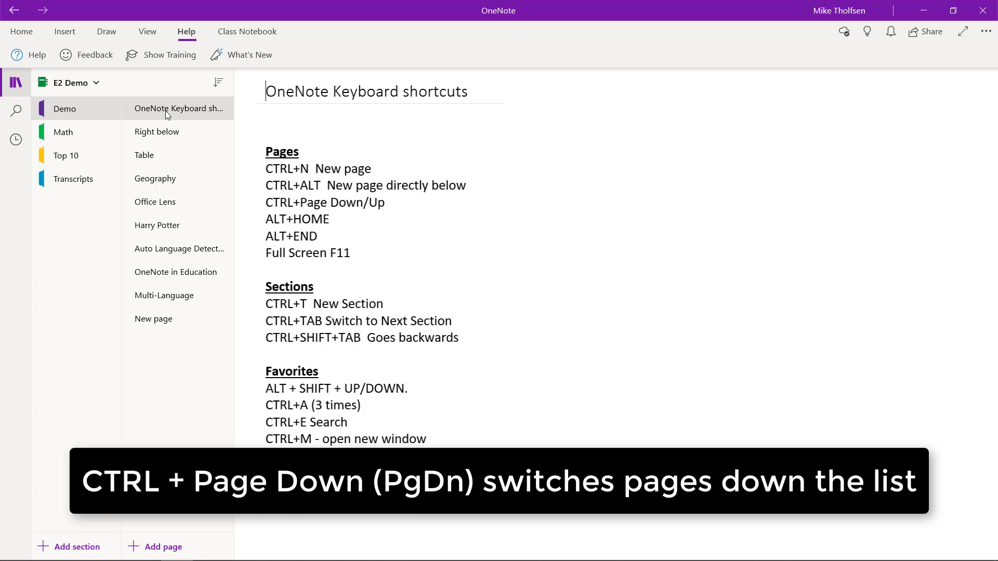
pyautogui.hotkey('ctrl', 'pagedown')
pyautogui.hotkey('ctrl', 'pagedown')
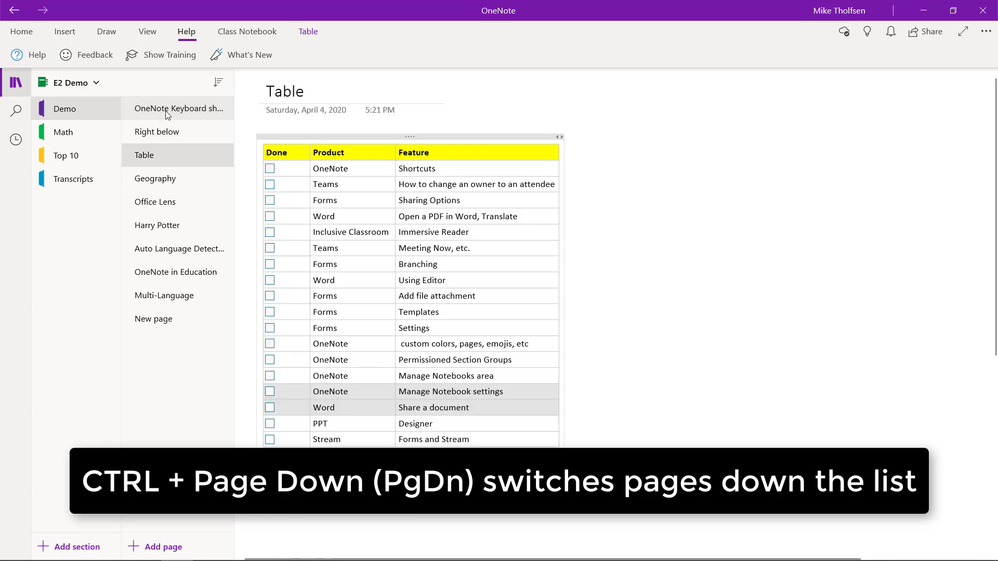
pyautogui.hotkey('ctrl', 'pagedown')
pyautogui.hotkey('ctrl', 'pagedown')
pyautogui.hotkey('ctrl', 'pagedown')
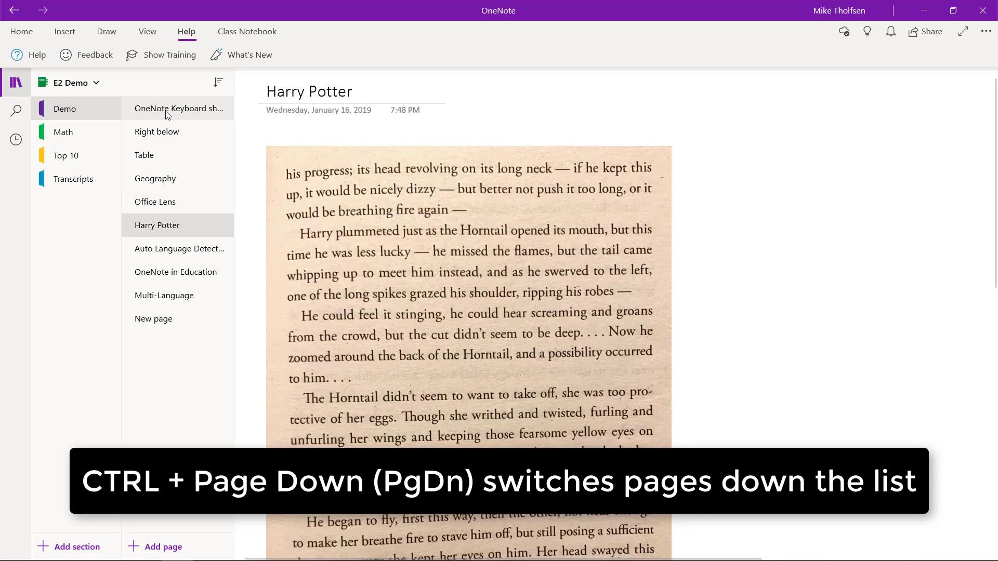
pyautogui.hotkey('ctrl', 'pagedown')
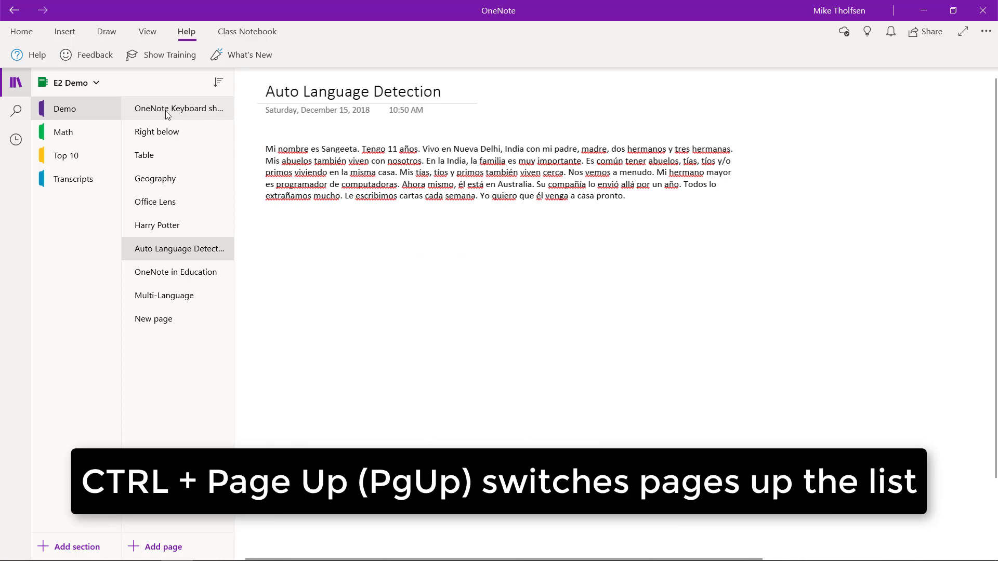
pyautogui.hotkey('ctrl', 'pageup')
pyautogui.hotkey('ctrl', 'pageup')
pyautogui.hotkey('ctrl', 'pageup')
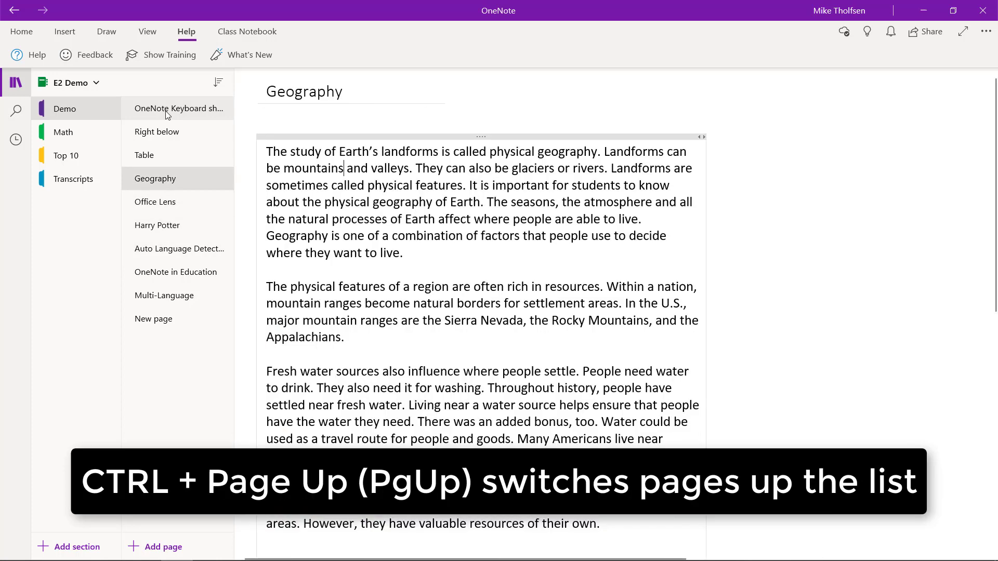
pyautogui.hotkey('ctrl', 'pageup')
pyautogui.hotkey('ctrl', 'pageup')
pyautogui.hotkey('ctrl', 'pageup')
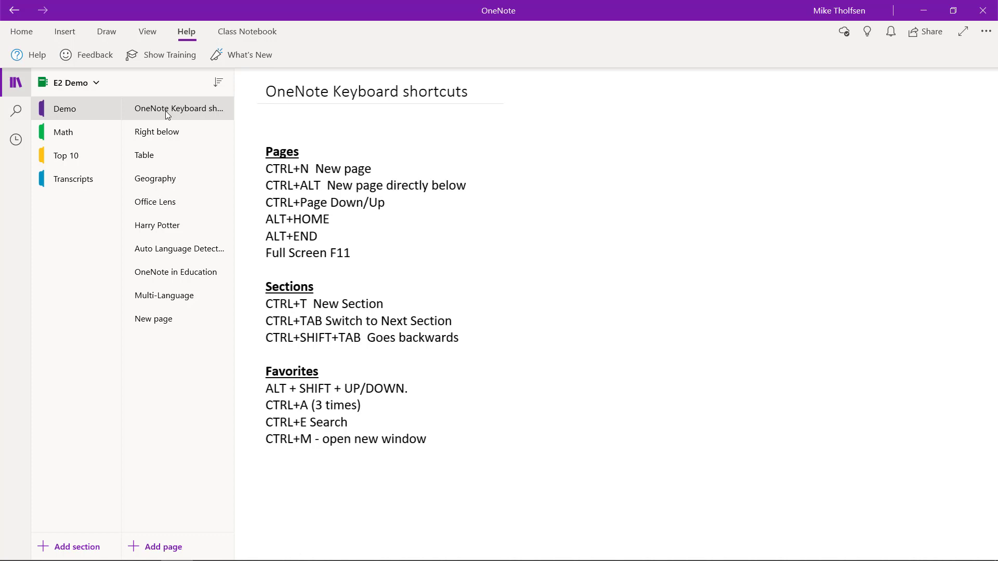
pyautogui.hotkey('alt', 'End')
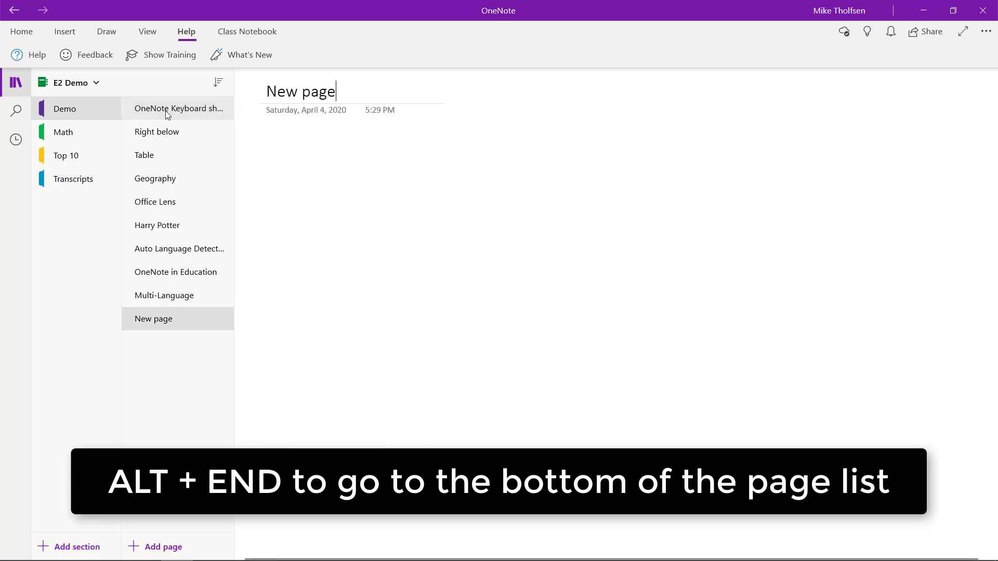
pyautogui.hotkey('alt', 'Home')
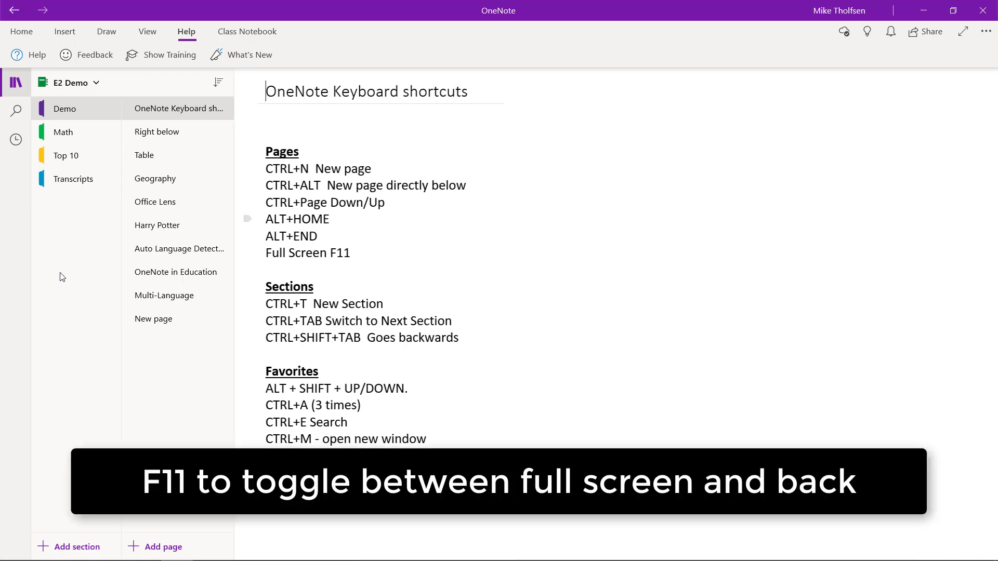
pyautogui.press('F11')
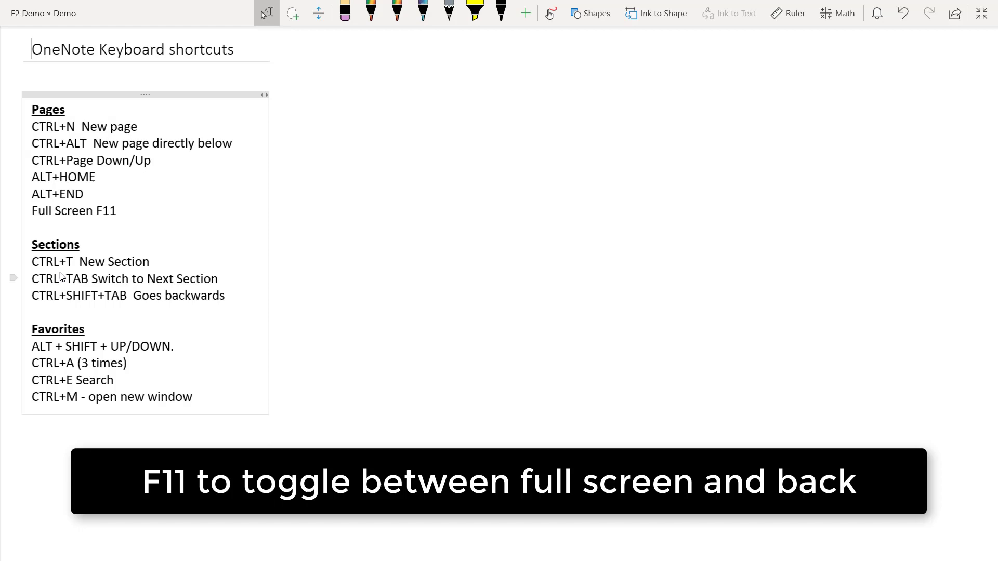
pyautogui.press('F11')
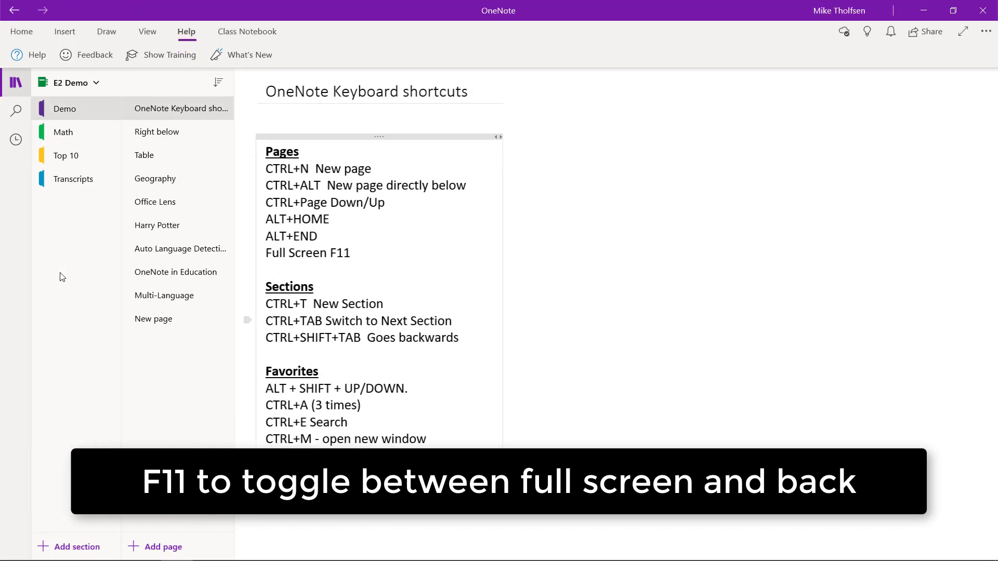
pyautogui.press('F11')
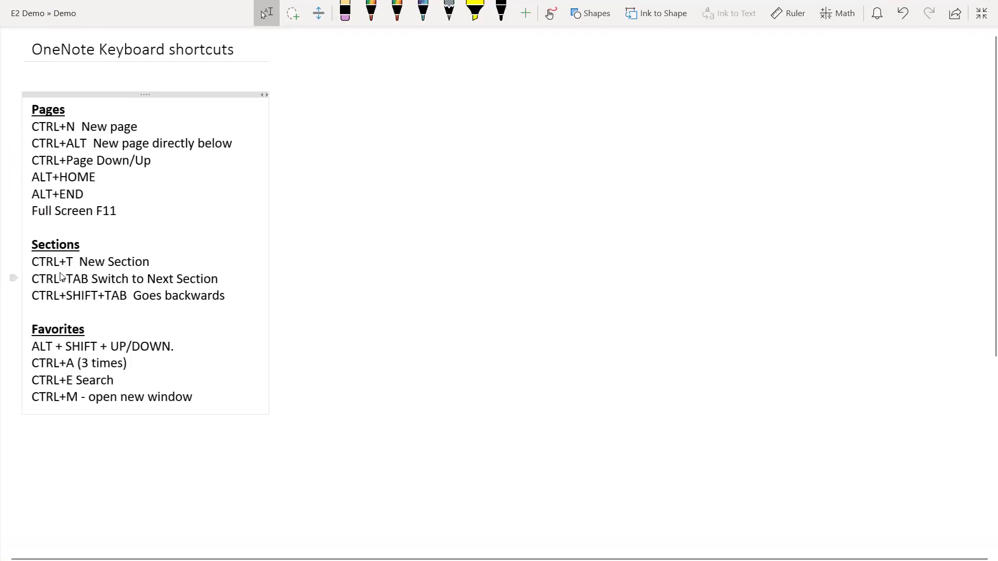
pyautogui.press('F11')
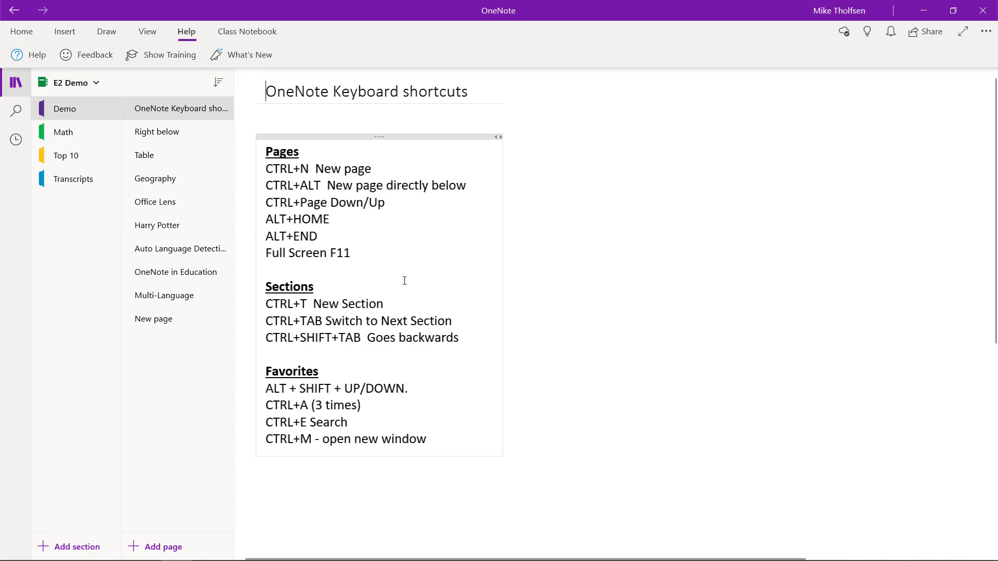
# Step: Create a fifth section named 'New Section' in E2 Demo with Ctrl+T, then return to Demo
pyautogui.hotkey('ctrl', 't')
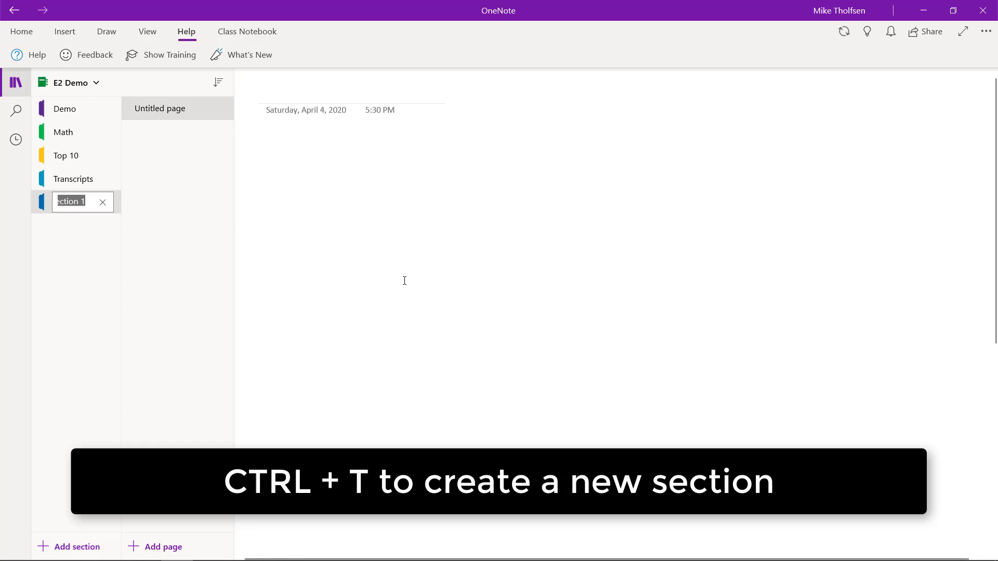
pyautogui.write('New Section')
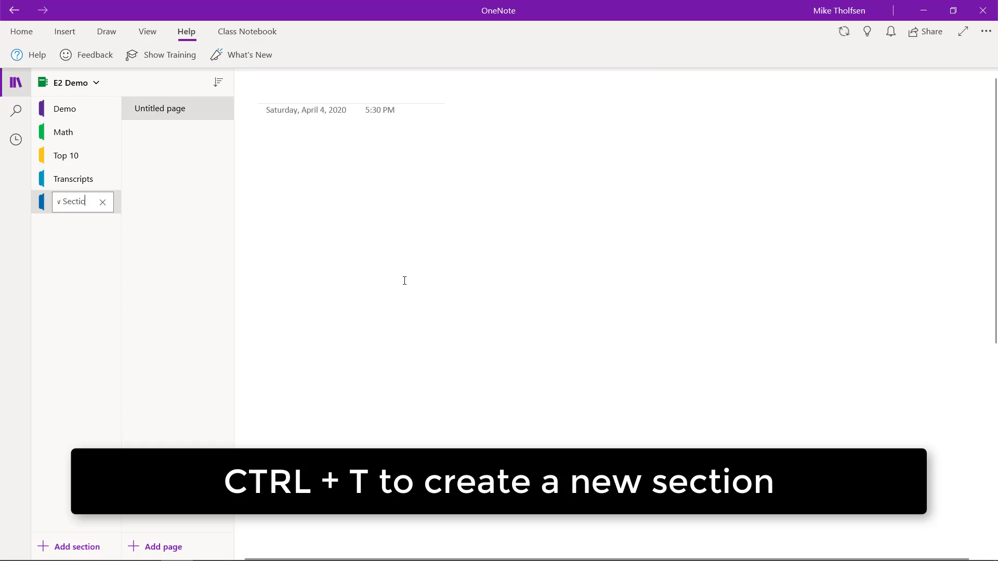
pyautogui.press('Return')
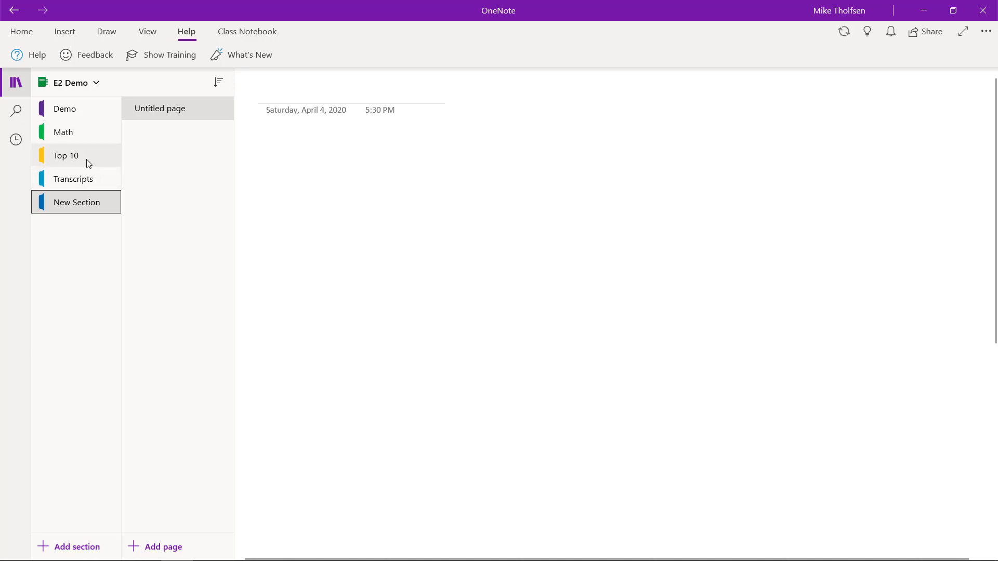
pyautogui.click(79, 111)
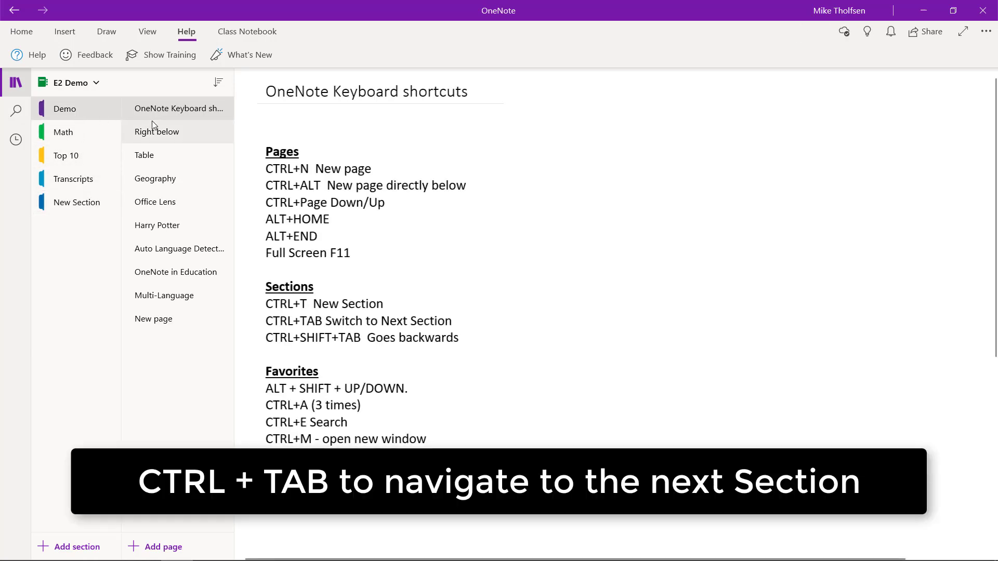
pyautogui.hotkey('ctrl', 'Tab')
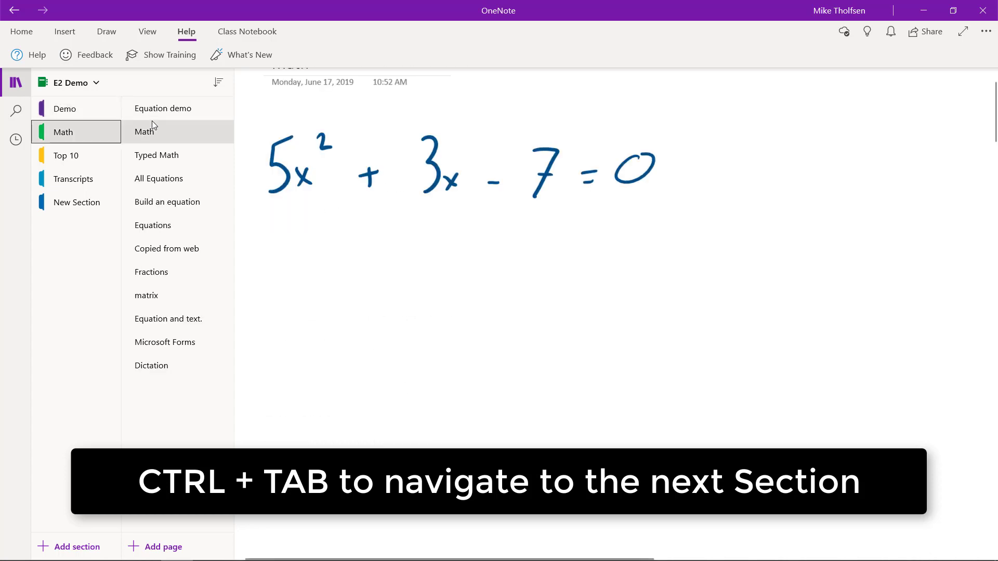
pyautogui.hotkey('ctrl', 'Tab')
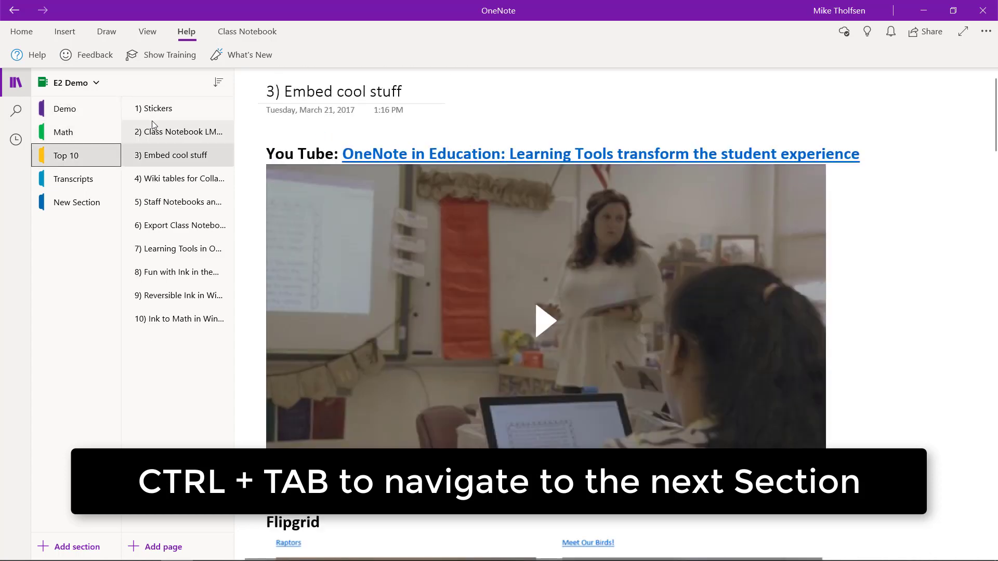
pyautogui.hotkey('ctrl', 'Tab')
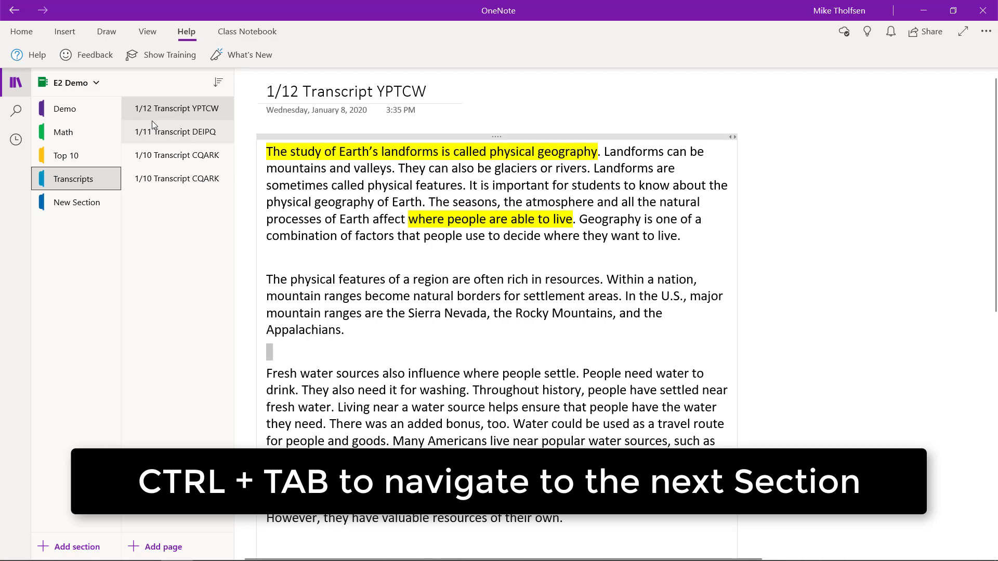
pyautogui.hotkey('ctrl', 'Tab')
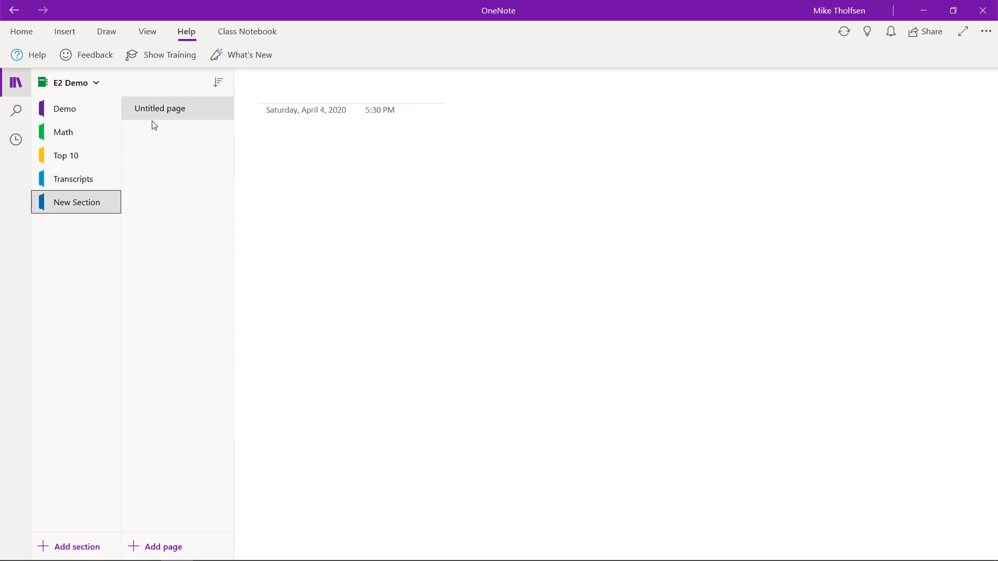
pyautogui.hotkey('ctrl', 'shift', 'Tab')
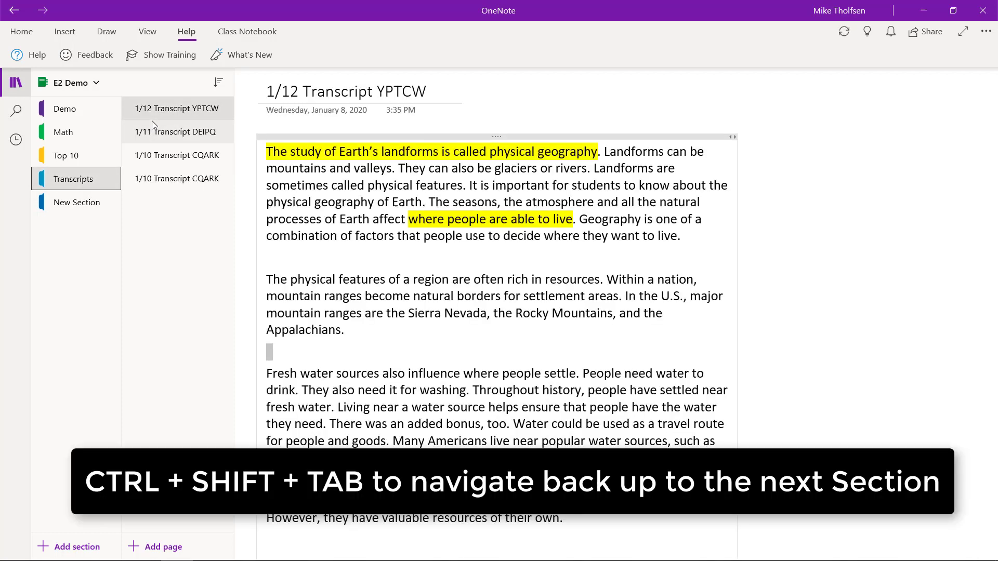
pyautogui.hotkey('ctrl', 'shift', 'Tab')
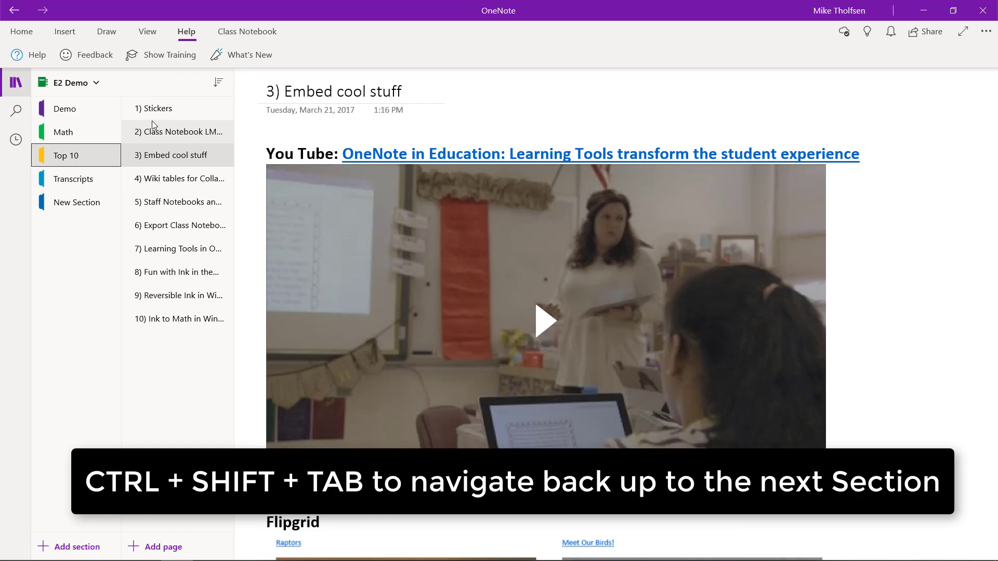
pyautogui.hotkey('ctrl', 'shift', 'Tab')
pyautogui.hotkey('ctrl', 'shift', 'Tab')
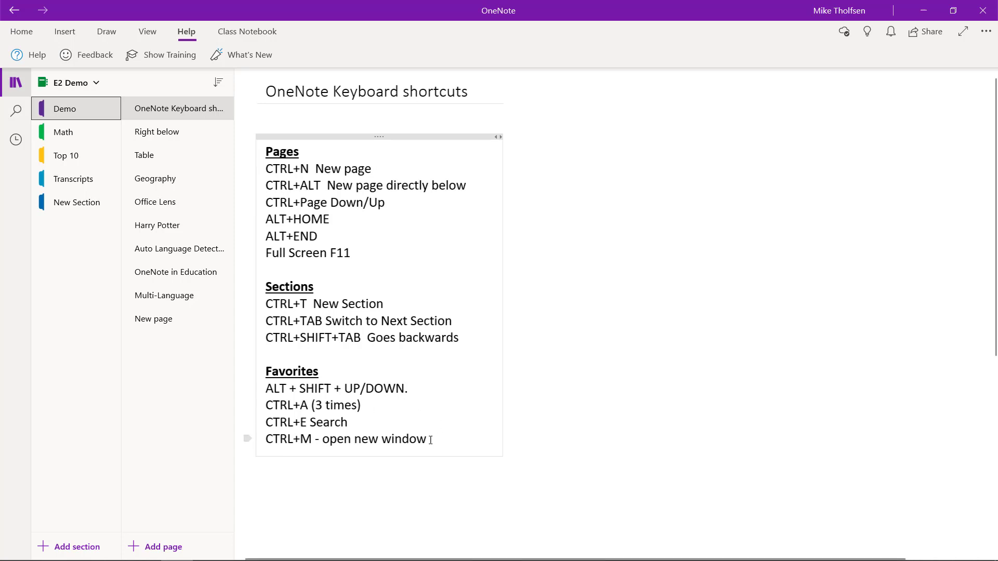
# Step: Move the 'CTRL+M - open new window' line up the list and down under Favorites
pyautogui.moveTo(406, 436); pyautogui.dragTo(259, 441)
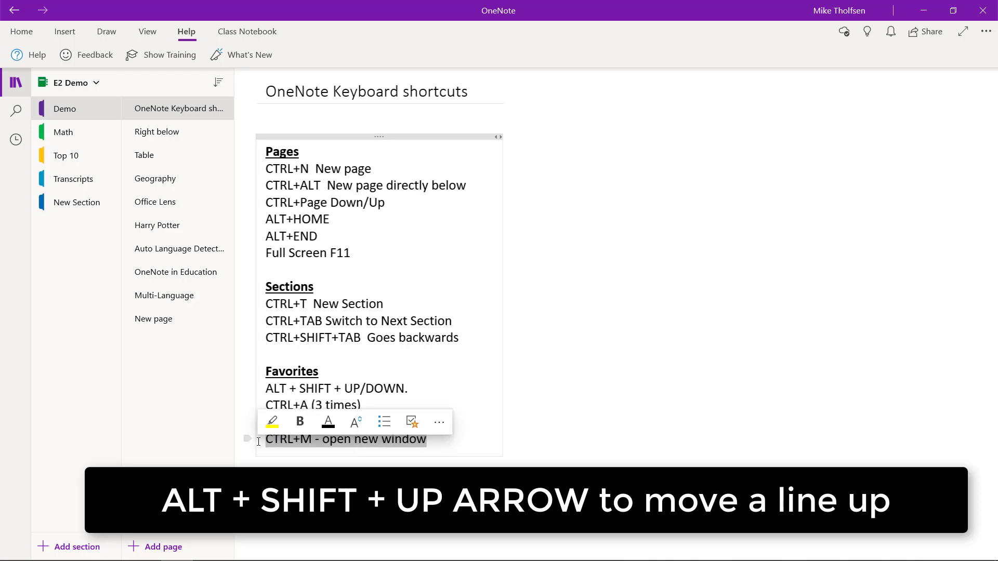
pyautogui.hotkey('alt', 'shift', 'Up')
pyautogui.hotkey('alt', 'shift', 'Up')
pyautogui.hotkey('alt', 'shift', 'Up')
pyautogui.hotkey('alt', 'shift', 'Up')
pyautogui.hotkey('alt', 'shift', 'Up')
pyautogui.hotkey('alt', 'shift', 'Up')
pyautogui.hotkey('alt', 'shift', 'Up')
pyautogui.hotkey('alt', 'shift', 'Up')
pyautogui.hotkey('alt', 'shift', 'Up')
pyautogui.hotkey('alt', 'shift', 'Up')
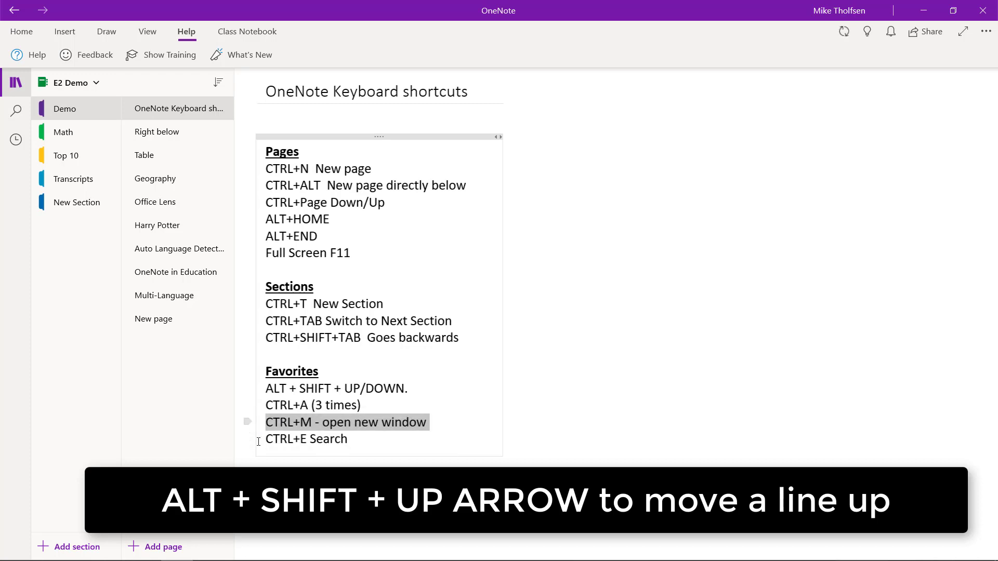
pyautogui.hotkey('alt', 'shift', 'Up')
pyautogui.hotkey('alt', 'shift', 'Up')
pyautogui.hotkey('alt', 'shift', 'Up')
pyautogui.hotkey('alt', 'shift', 'Up')
pyautogui.hotkey('alt', 'shift', 'Up')
pyautogui.hotkey('alt', 'shift', 'Up')
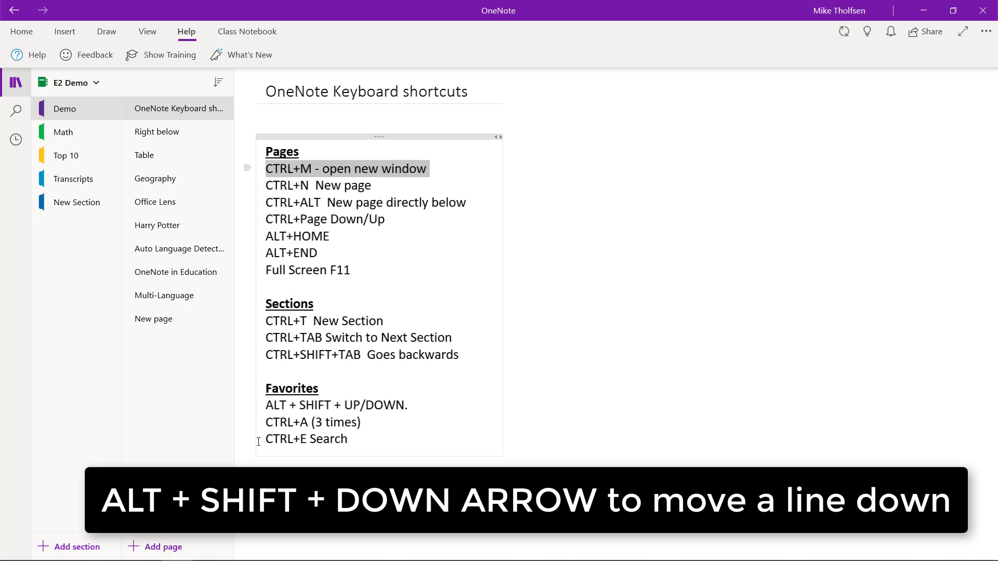
pyautogui.hotkey('alt', 'shift', 'Down')
pyautogui.hotkey('alt', 'shift', 'Down')
pyautogui.hotkey('alt', 'shift', 'Down')
pyautogui.hotkey('alt', 'shift', 'Down')
pyautogui.hotkey('alt', 'shift', 'Down')
pyautogui.hotkey('alt', 'shift', 'Down')
pyautogui.hotkey('alt', 'shift', 'Down')
pyautogui.hotkey('alt', 'shift', 'Down')
pyautogui.hotkey('alt', 'shift', 'Down')
pyautogui.hotkey('alt', 'shift', 'Down')
pyautogui.hotkey('alt', 'shift', 'Down')
pyautogui.hotkey('alt', 'shift', 'Down')
pyautogui.hotkey('alt', 'shift', 'Down')
pyautogui.hotkey('alt', 'shift', 'Down')
pyautogui.hotkey('alt', 'shift', 'Down')
pyautogui.hotkey('alt', 'shift', 'Down')
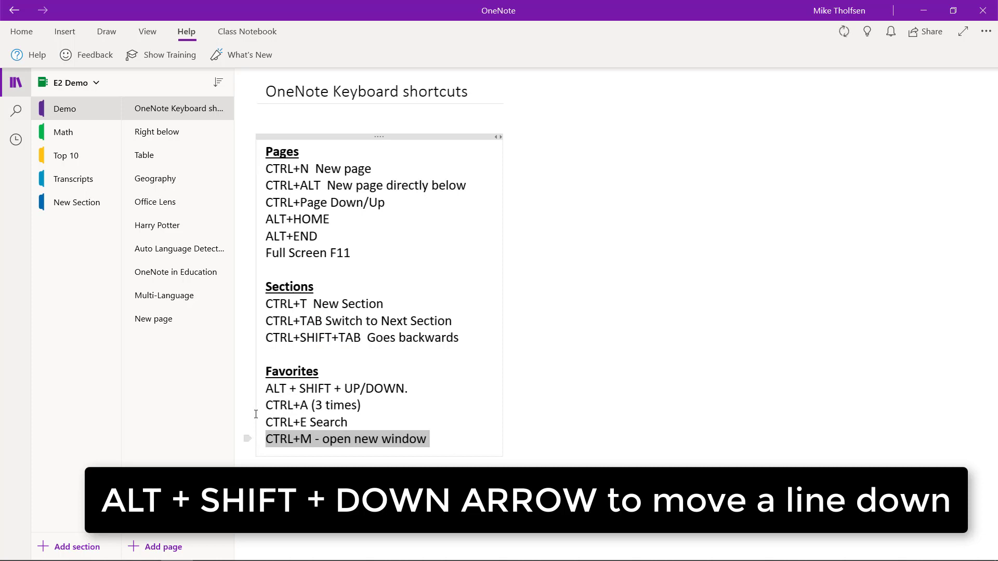
# Step: Move the four Favorites lines up into Pages and back down under Favorites
pyautogui.moveTo(269, 388); pyautogui.dragTo(444, 439)
pyautogui.hotkey('alt', 'shift', 'Up')
pyautogui.hotkey('alt', 'shift', 'Up')
pyautogui.hotkey('alt', 'shift', 'Up')
pyautogui.hotkey('alt', 'shift', 'Up')
pyautogui.hotkey('alt', 'shift', 'Up')
pyautogui.hotkey('alt', 'shift', 'Up')
pyautogui.hotkey('alt', 'shift', 'Up')
pyautogui.hotkey('alt', 'shift', 'Up')
pyautogui.hotkey('alt', 'shift', 'Up')
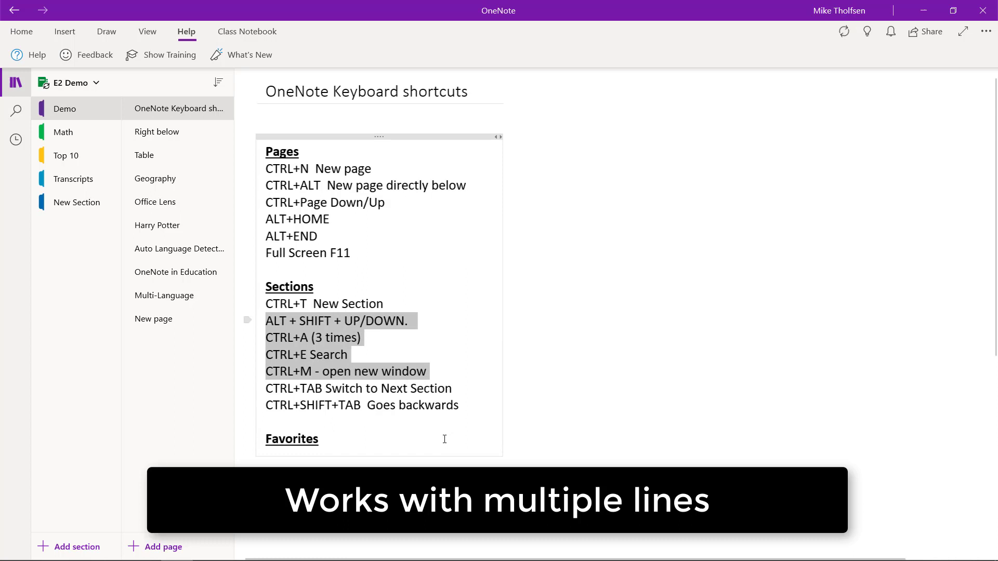
pyautogui.hotkey('alt', 'shift', 'Down')
pyautogui.hotkey('alt', 'shift', 'Down')
pyautogui.hotkey('alt', 'shift', 'Down')
pyautogui.hotkey('alt', 'shift', 'Down')
pyautogui.hotkey('alt', 'shift', 'Down')
pyautogui.hotkey('alt', 'shift', 'Down')
pyautogui.hotkey('alt', 'shift', 'Down')
pyautogui.hotkey('alt', 'shift', 'Down')
pyautogui.hotkey('alt', 'shift', 'Down')
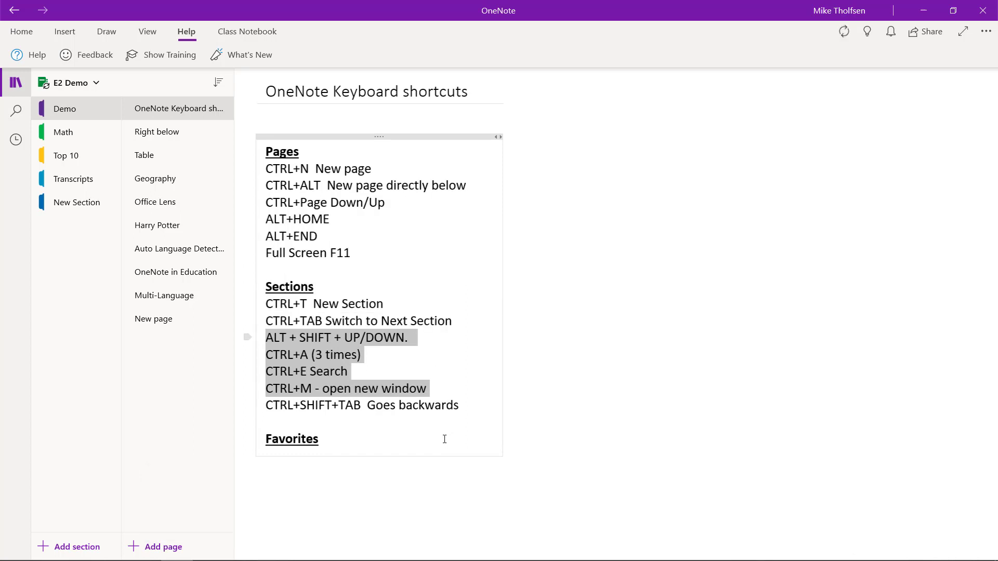
# Step: On the Table page, shift the Manage Notebook settings and Share a document rows with Alt+Shift+Up/Down
pyautogui.click(167, 152)
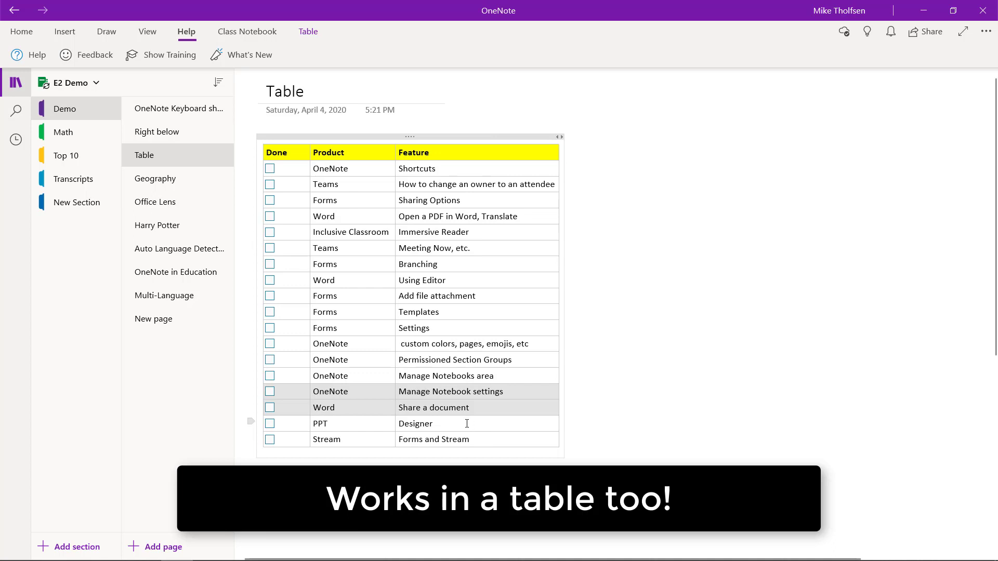
pyautogui.hotkey('alt', 'shift', 'Up')
pyautogui.hotkey('alt', 'shift', 'Up')
pyautogui.hotkey('alt', 'shift', 'Up')
pyautogui.hotkey('alt', 'shift', 'Up')
pyautogui.hotkey('alt', 'shift', 'Up')
pyautogui.hotkey('alt', 'shift', 'Up')
pyautogui.hotkey('alt', 'shift', 'Up')
pyautogui.hotkey('alt', 'shift', 'Up')
pyautogui.hotkey('alt', 'shift', 'Up')
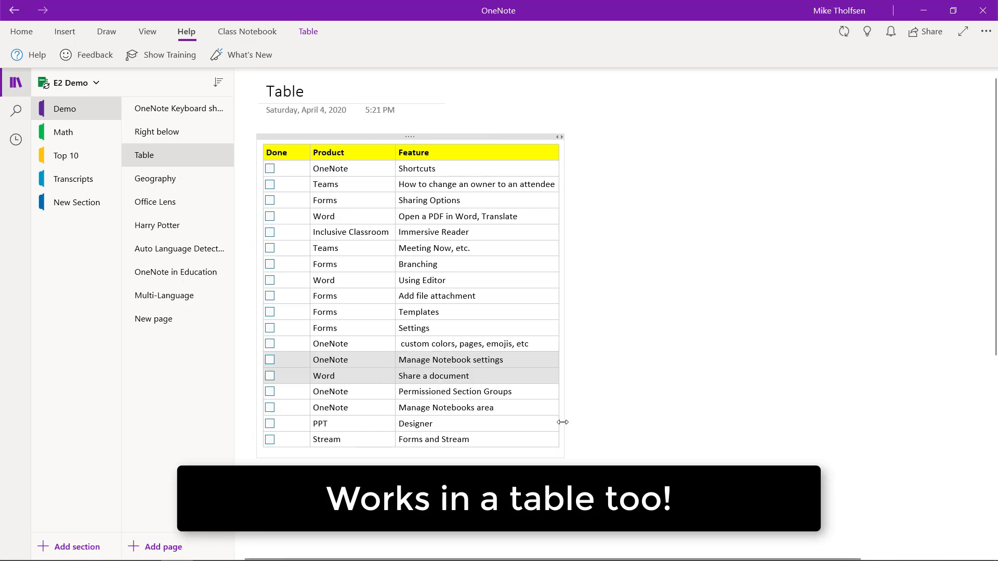
pyautogui.hotkey('alt', 'shift', 'Up')
pyautogui.hotkey('alt', 'shift', 'Up')
pyautogui.hotkey('alt', 'shift', 'Up')
pyautogui.hotkey('alt', 'shift', 'Up')
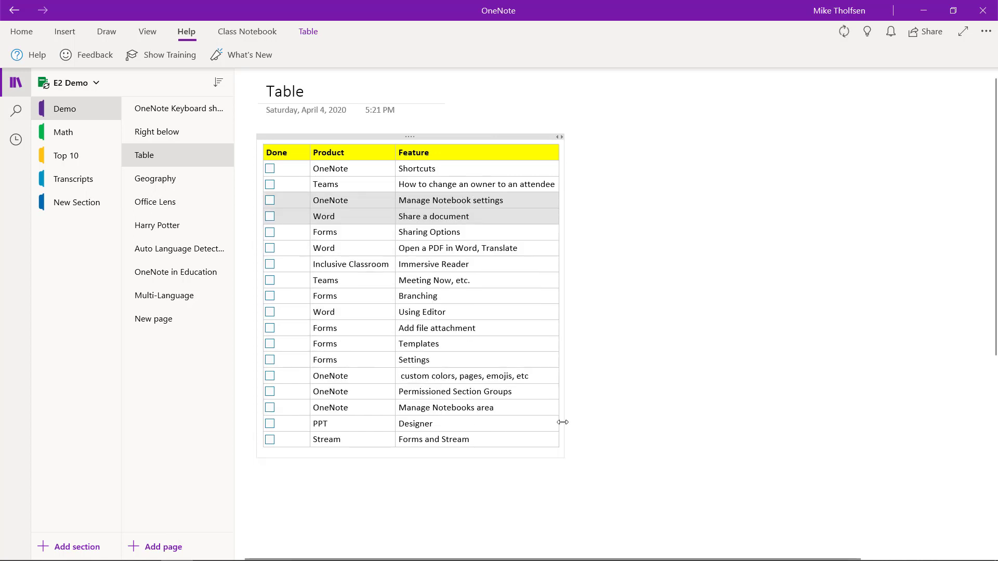
pyautogui.hotkey('alt', 'shift', 'Down')
pyautogui.hotkey('alt', 'shift', 'Down')
pyautogui.hotkey('alt', 'shift', 'Down')
pyautogui.hotkey('alt', 'shift', 'Down')
pyautogui.hotkey('alt', 'shift', 'Down')
pyautogui.hotkey('alt', 'shift', 'Down')
pyautogui.hotkey('alt', 'shift', 'Down')
pyautogui.hotkey('alt', 'shift', 'Down')
pyautogui.hotkey('alt', 'shift', 'Down')
pyautogui.hotkey('alt', 'shift', 'Down')
pyautogui.hotkey('alt', 'shift', 'Down')
pyautogui.hotkey('alt', 'shift', 'Down')
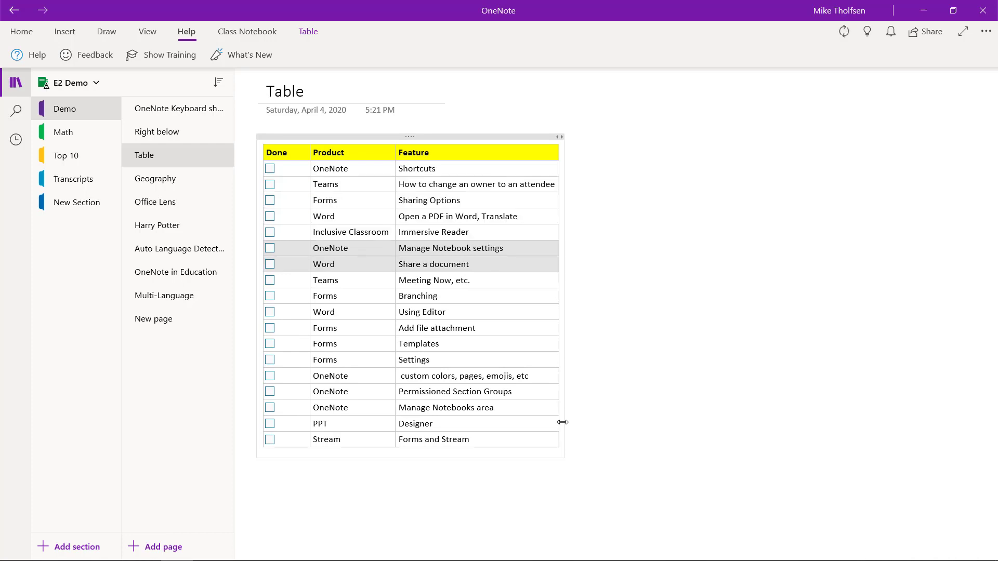
pyautogui.hotkey('alt', 'shift', 'Down')
pyautogui.hotkey('alt', 'shift', 'Down')
pyautogui.hotkey('alt', 'shift', 'Down')
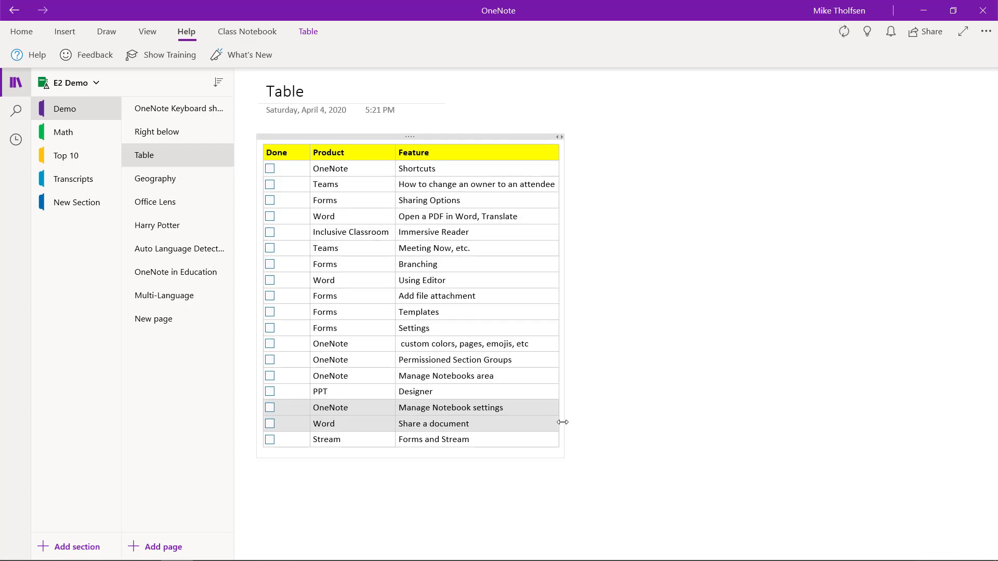
pyautogui.click(152, 110)
# Step: Use Ctrl+A on the shortcuts list to select the CTRL+A line, then the whole note
pyautogui.click(372, 407)
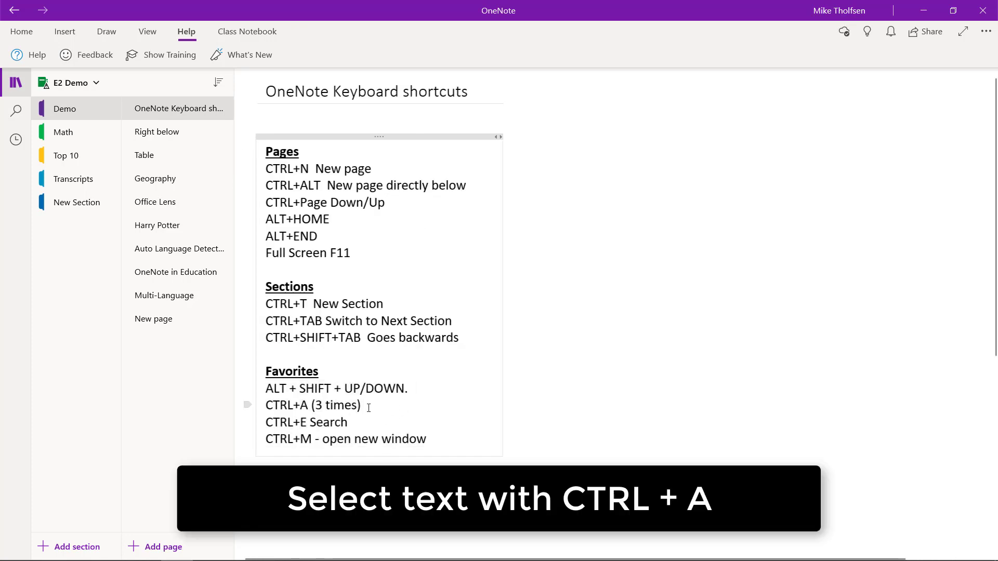
pyautogui.hotkey('ctrl', 'a')
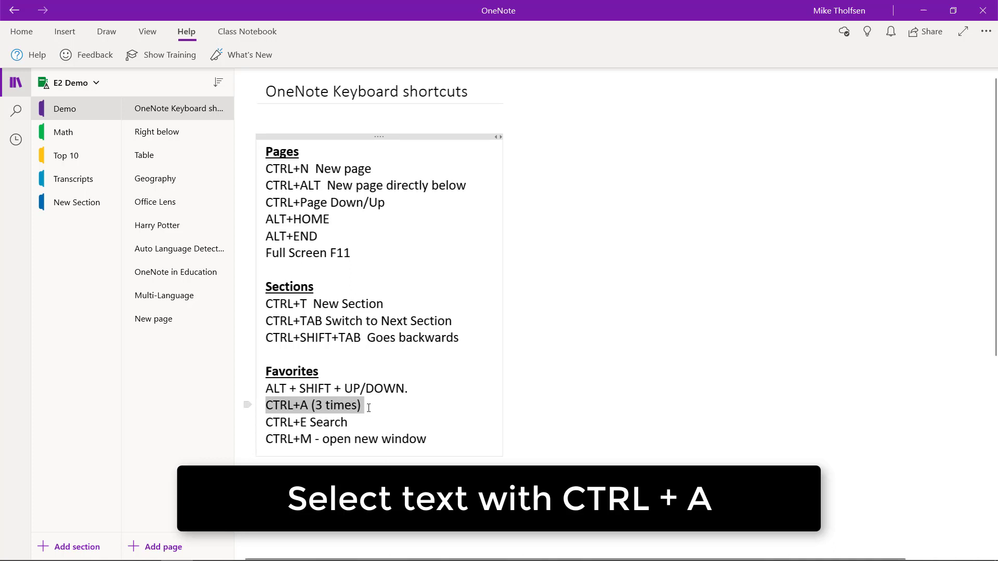
pyautogui.click(368, 408)
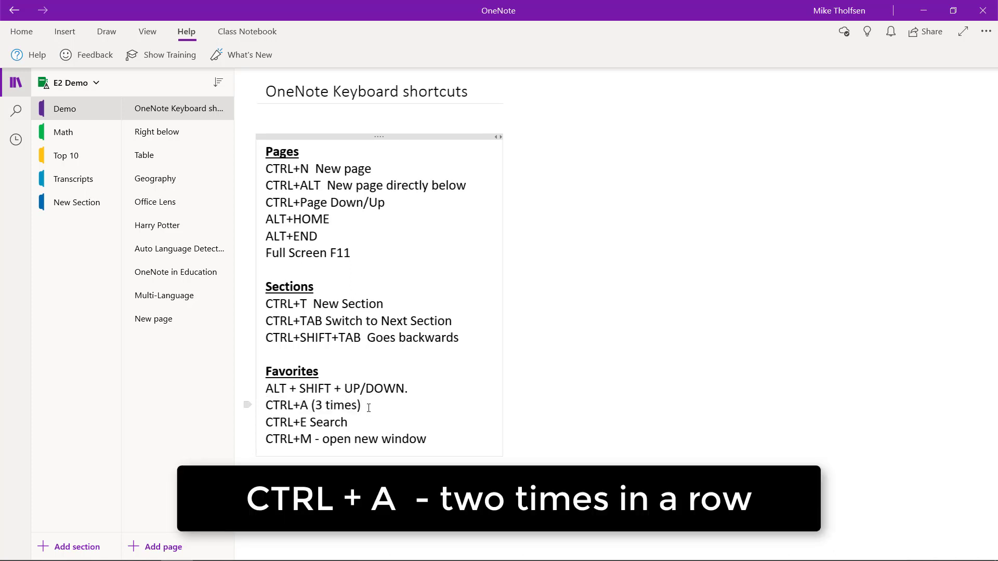
pyautogui.hotkey('ctrl', 'a')
pyautogui.hotkey('ctrl', 'a')
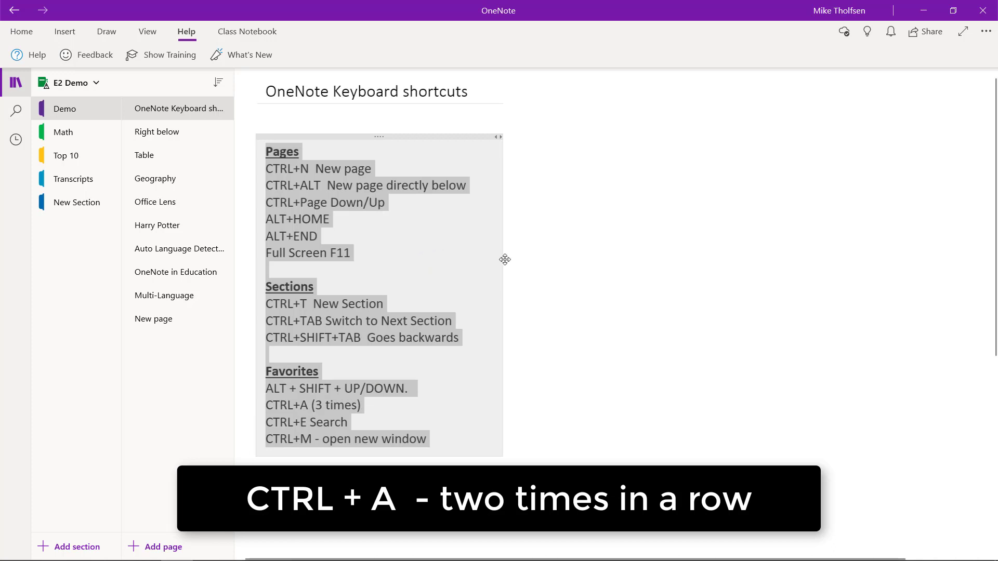
# Step: Add a separate 'Things over here' note and widen Ctrl+A selection to the entire page
pyautogui.click(629, 274)
pyautogui.write('Things ov')
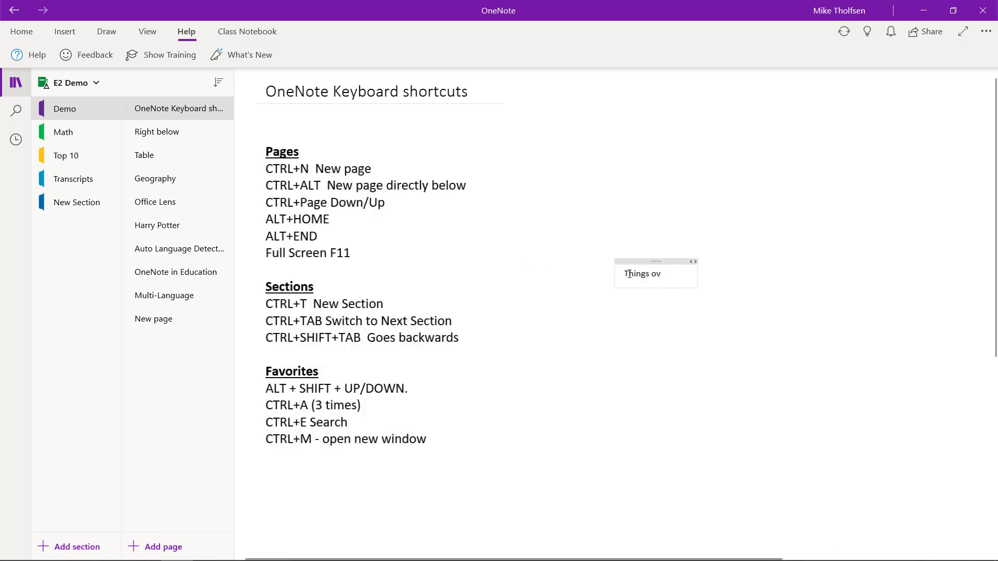
pyautogui.write('er here')
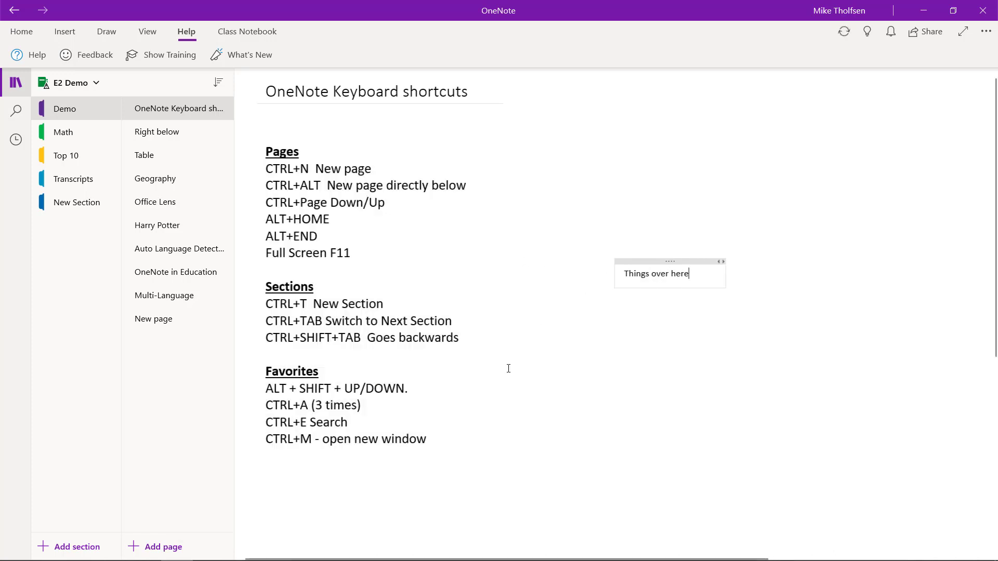
pyautogui.click(368, 398)
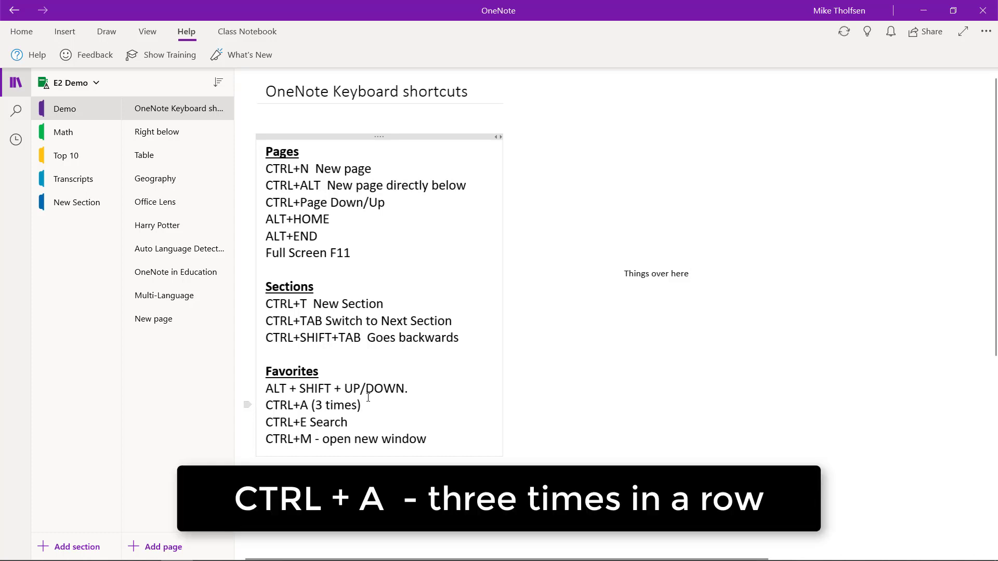
pyautogui.hotkey('ctrl', 'a')
pyautogui.hotkey('ctrl', 'a')
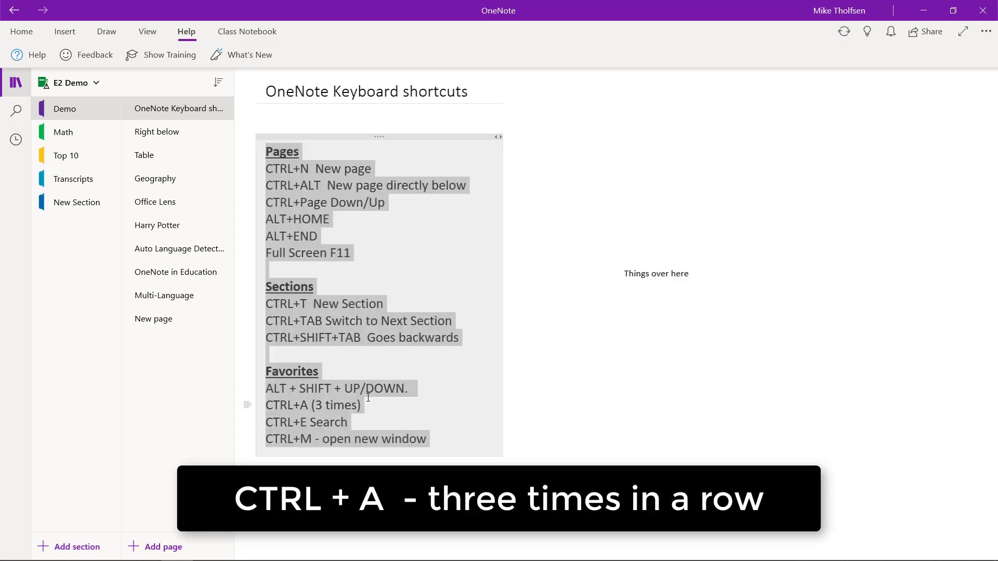
pyautogui.hotkey('ctrl', 'a')
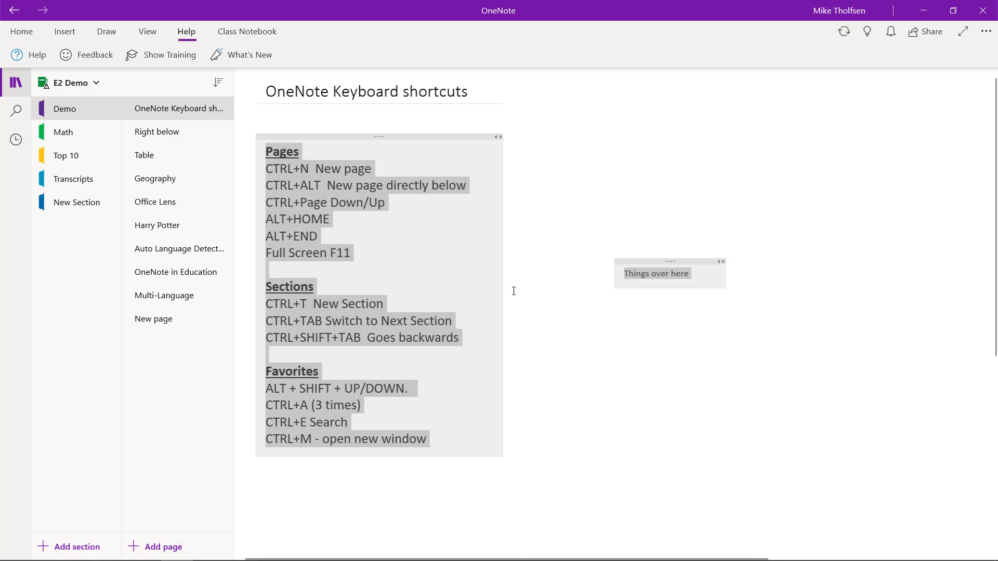
pyautogui.click(666, 260)
# Step: Delete the 'Things over here' note, search all notebooks for 'Tasks', then clear the search term
pyautogui.press('Delete')
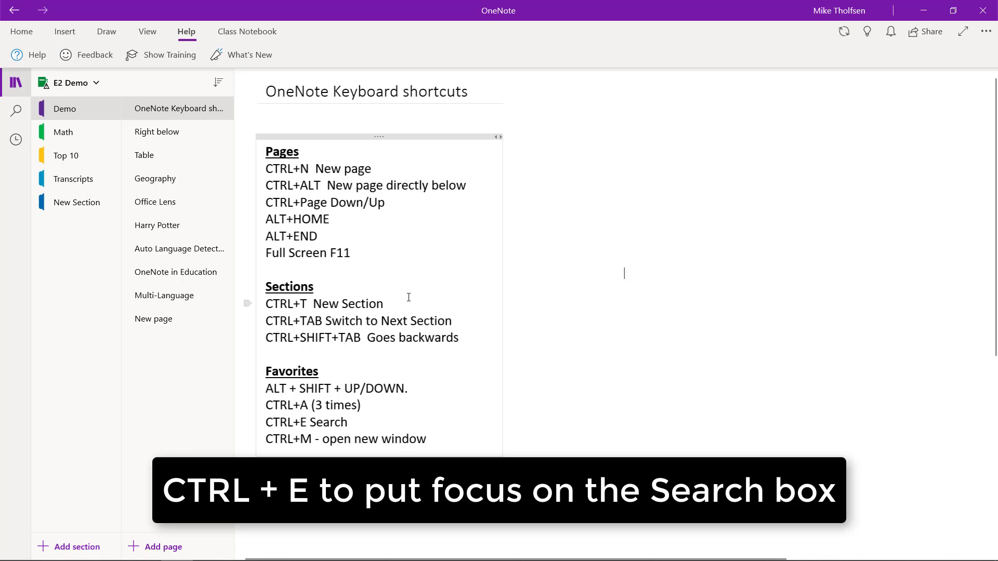
pyautogui.hotkey('ctrl', 'e')
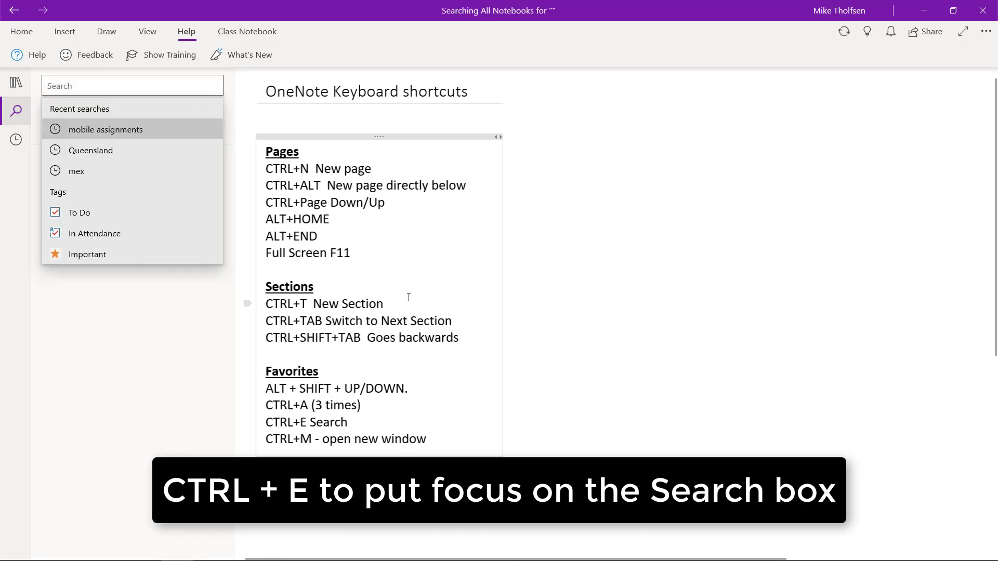
pyautogui.write('Tasks')
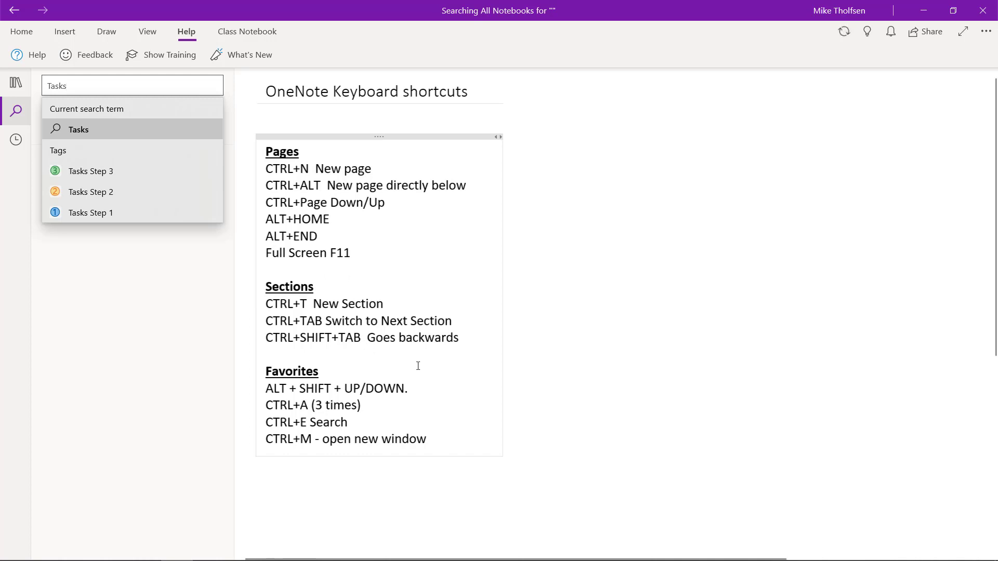
pyautogui.press('Return')
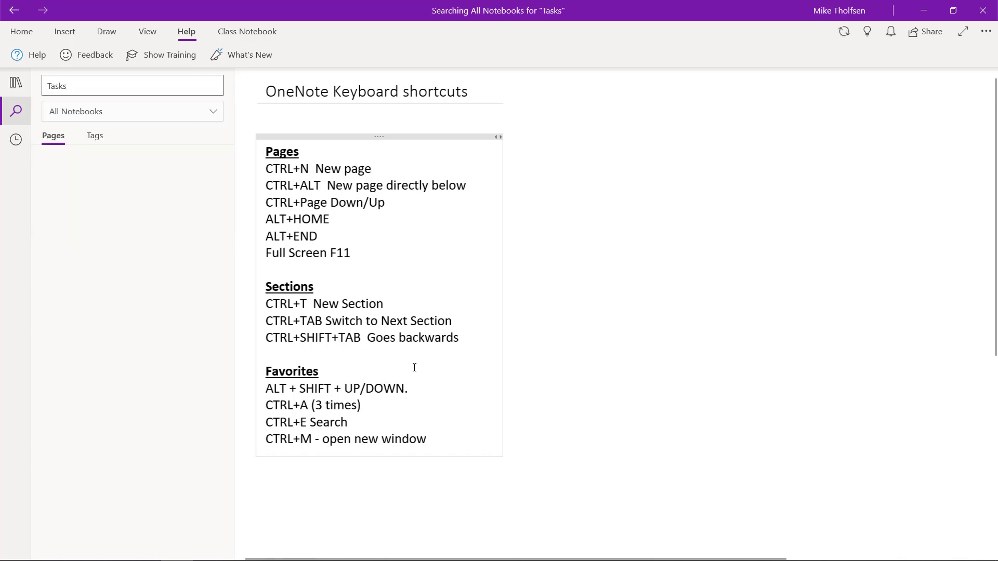
pyautogui.hotkey('ctrl', 'e')
pyautogui.press('BackSpace')
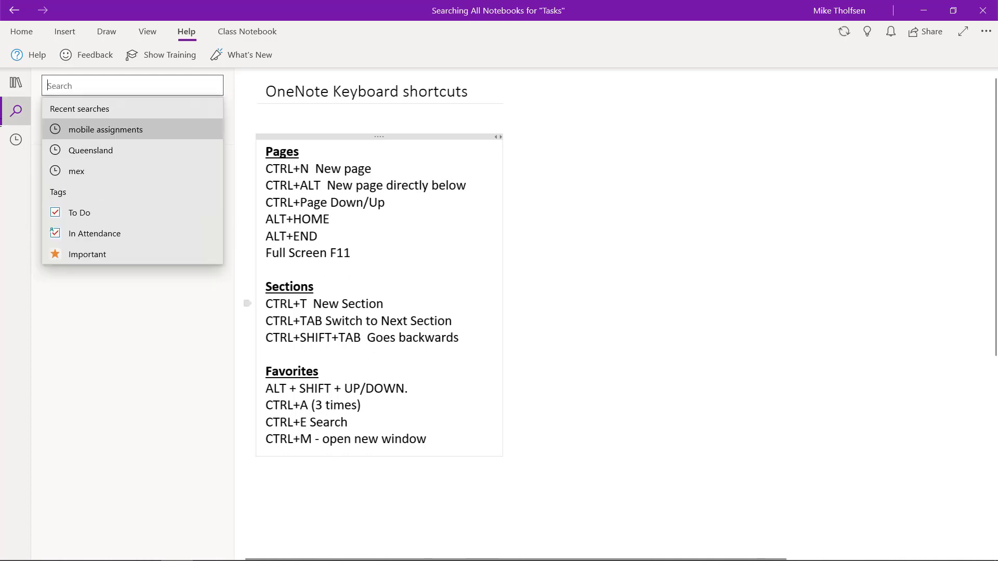
pyautogui.click(374, 259)
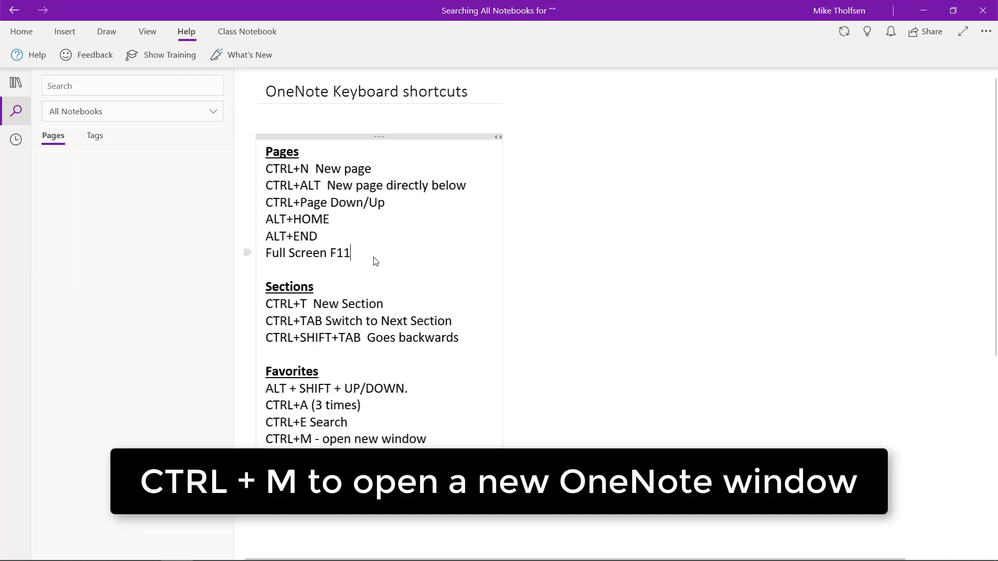
# Step: Open a second window on the shortcuts page with Ctrl+M and snap the two windows side by side
pyautogui.hotkey('ctrl', 'm')
pyautogui.tripleClick(459, 437)
pyautogui.press('super+Right')
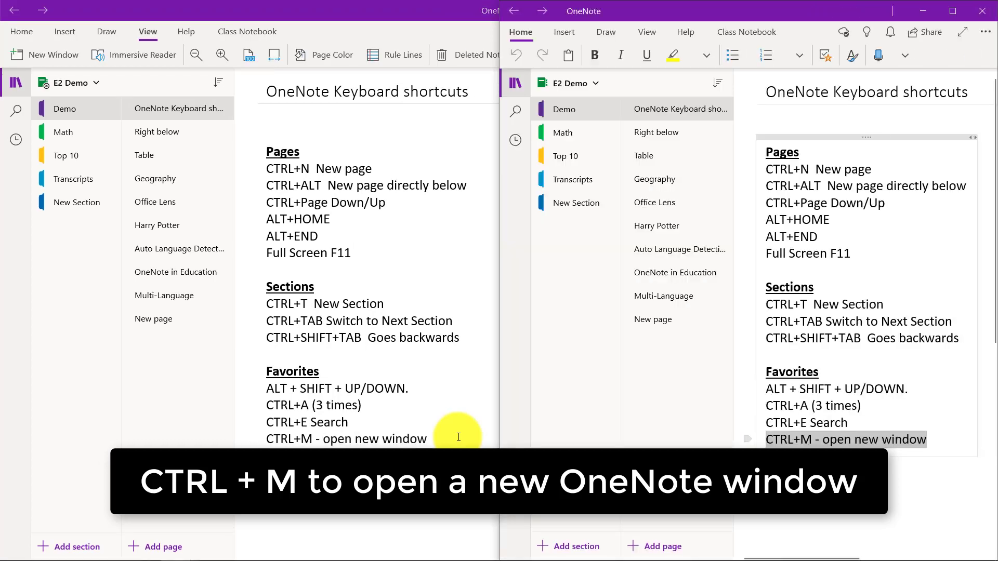
pyautogui.click(340, 288)
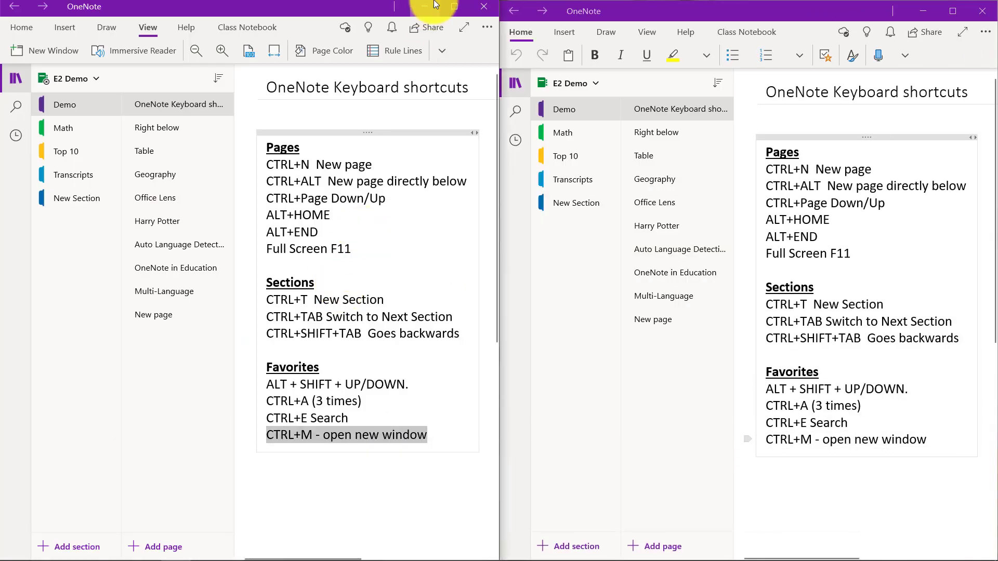
pyautogui.click(515, 82)
# Step: Maximize OneNote, show the video training from the Help tab, and scroll to Keyboard shortcuts
pyautogui.click(455, 9)
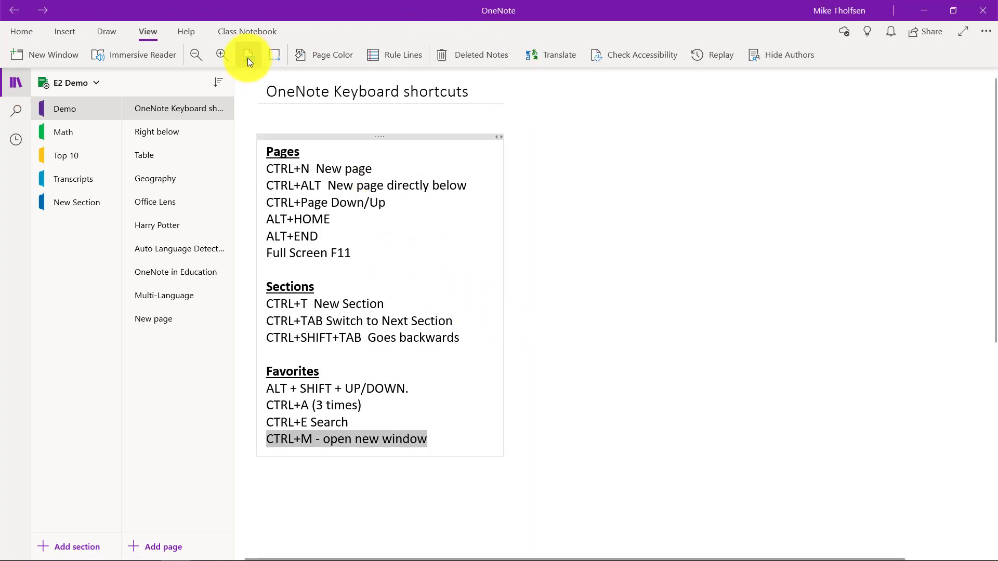
pyautogui.click(188, 31)
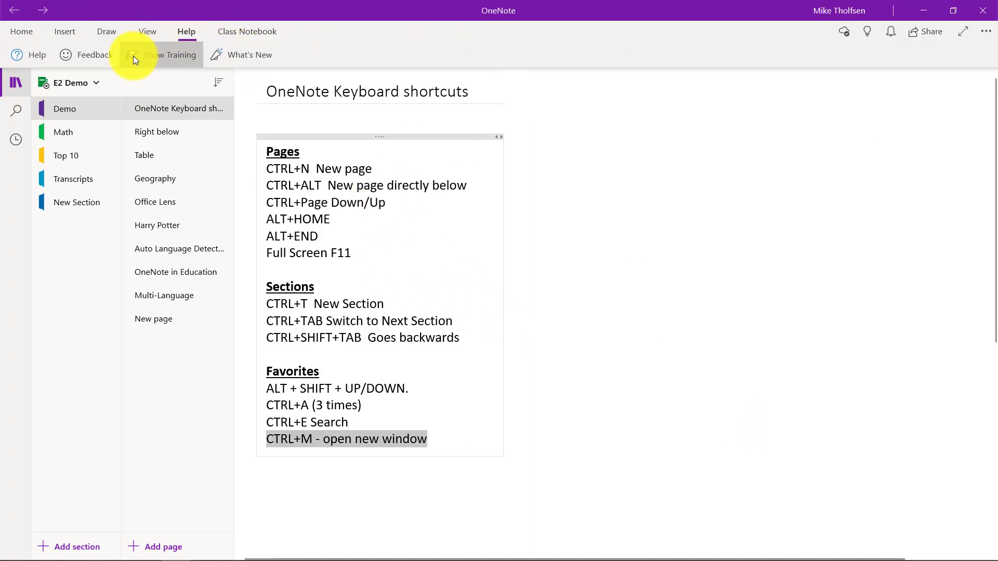
pyautogui.click(151, 58)
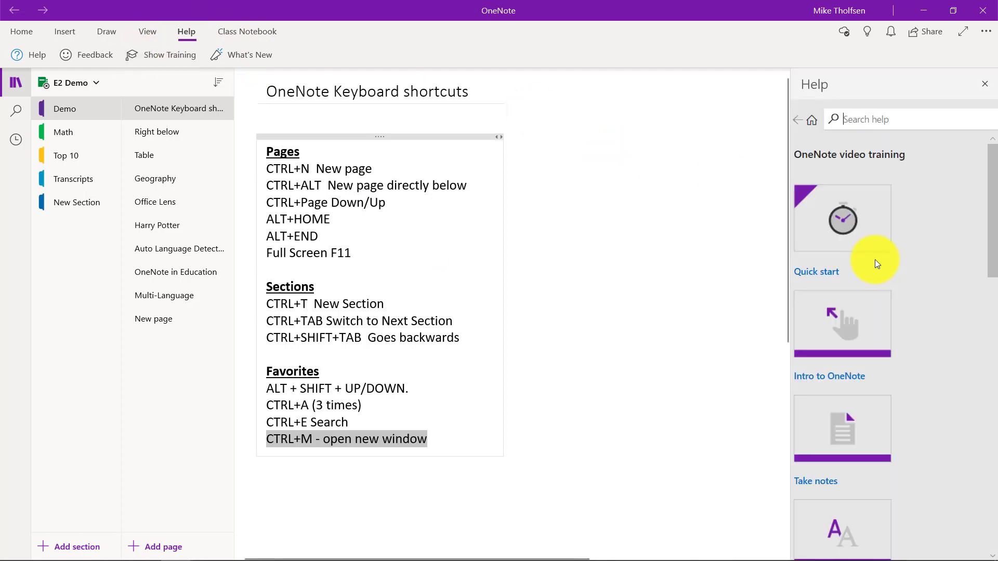
pyautogui.scroll(3, 881, 285)
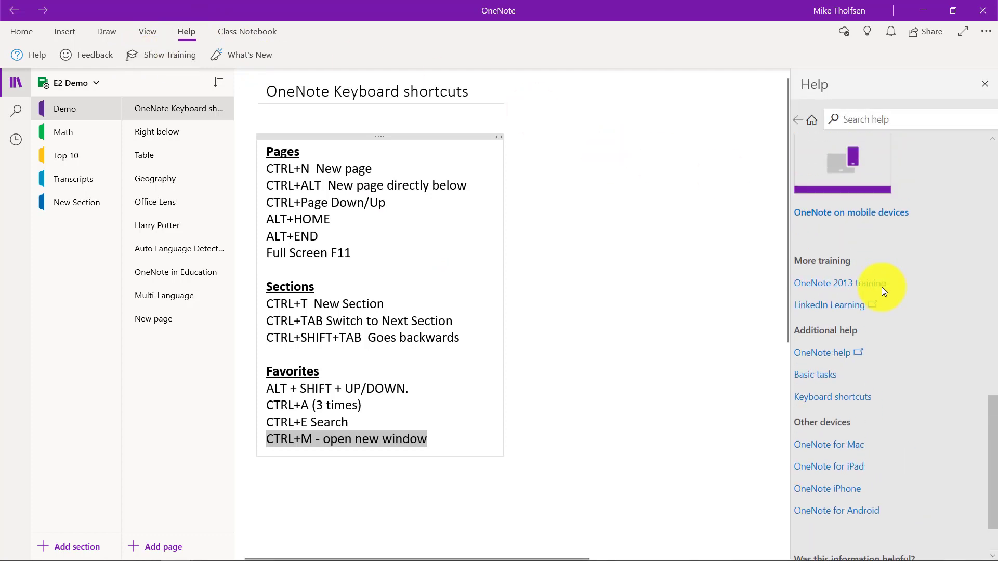